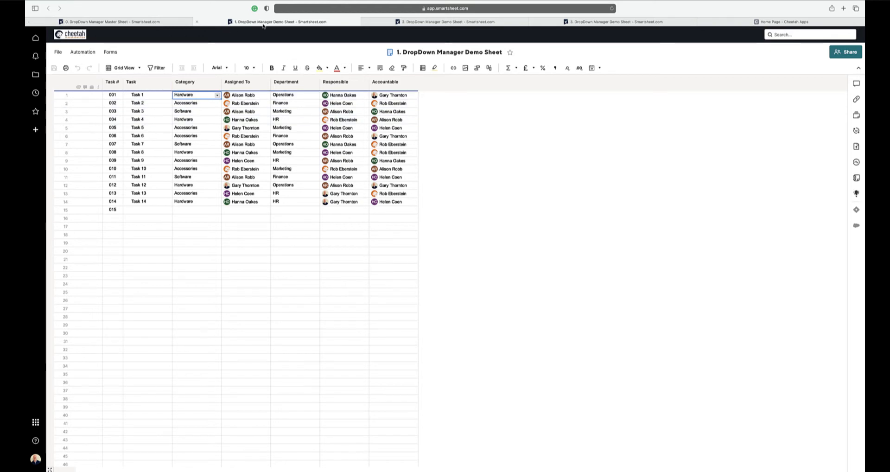
- Look over the three demo sheets, then check the Category column's dropdown values in demo sheet 1 without changing them
{"action": "left_click", "coordinate": [445, 22]}
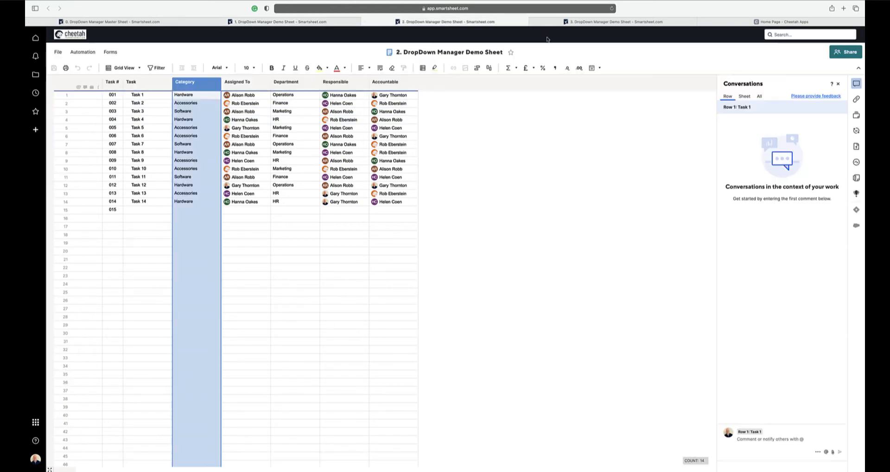
{"action": "left_click", "coordinate": [583, 21]}
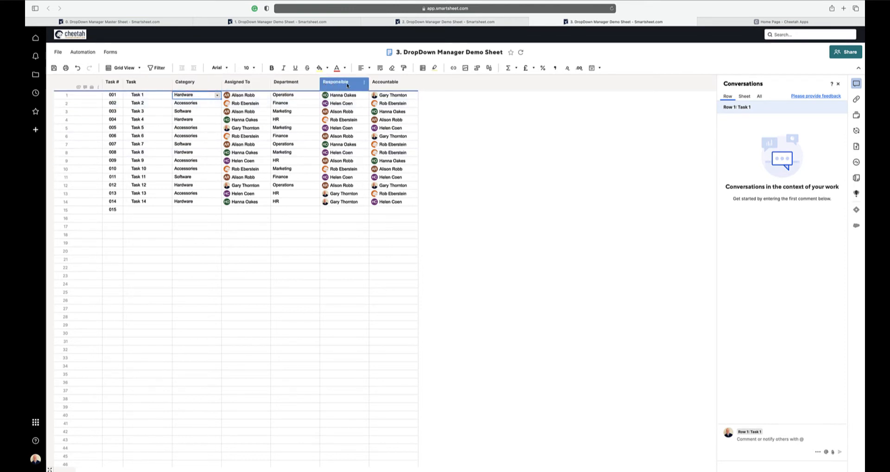
{"action": "left_click", "coordinate": [268, 23]}
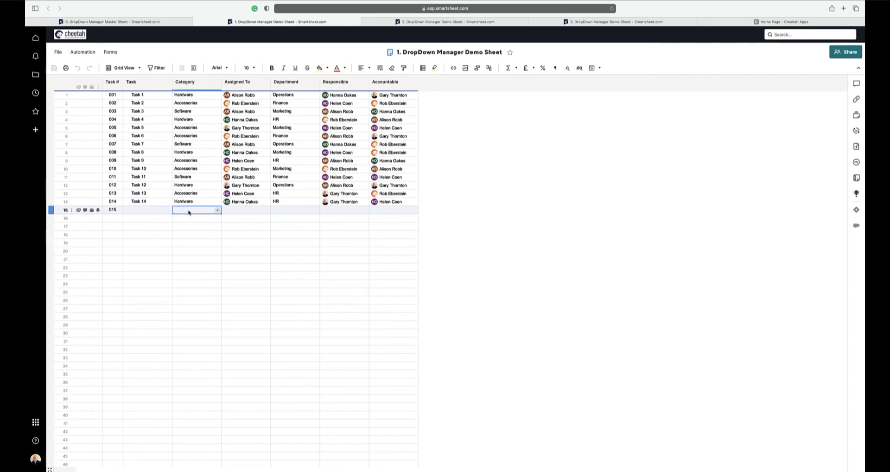
{"action": "left_click", "coordinate": [192, 84]}
{"action": "double_click", "coordinate": [192, 83]}
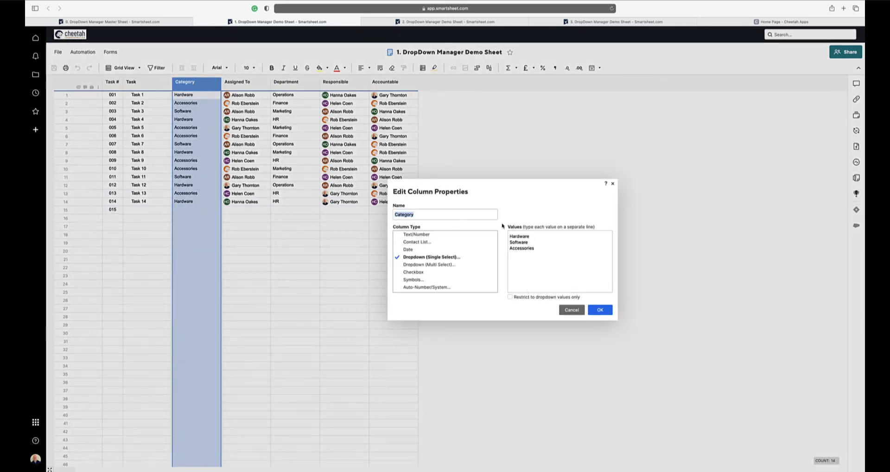
{"action": "left_click", "coordinate": [512, 255]}
{"action": "left_click", "coordinate": [571, 310]}
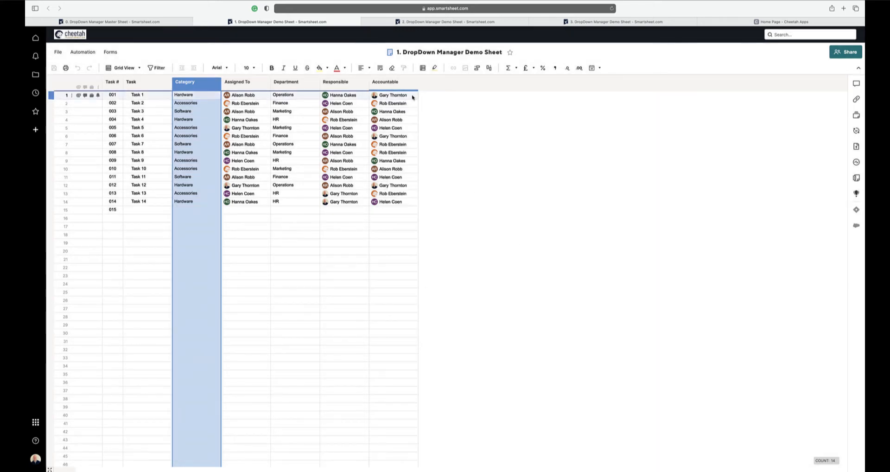
- Check the Category column's dropdown values in demo sheets 2 and 3 without changing them
{"action": "left_click", "coordinate": [371, 21]}
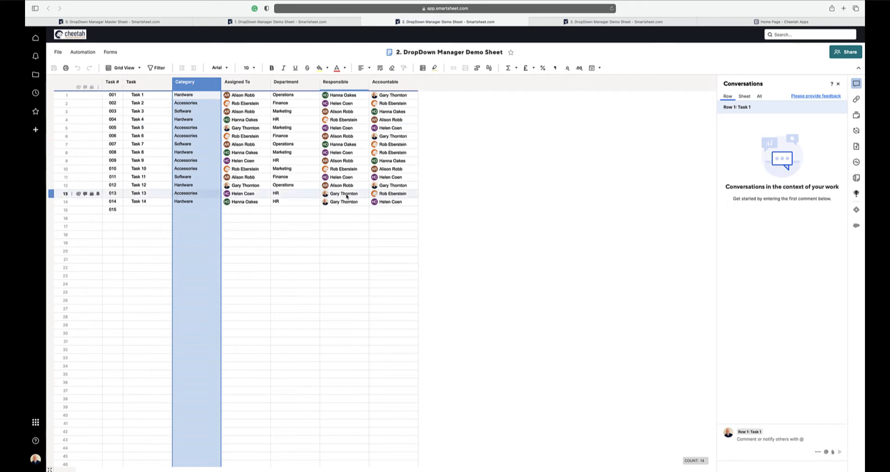
{"action": "left_click_drag", "start_coordinate": [276, 226], "coordinate": [264, 211]}
{"action": "double_click", "coordinate": [198, 84]}
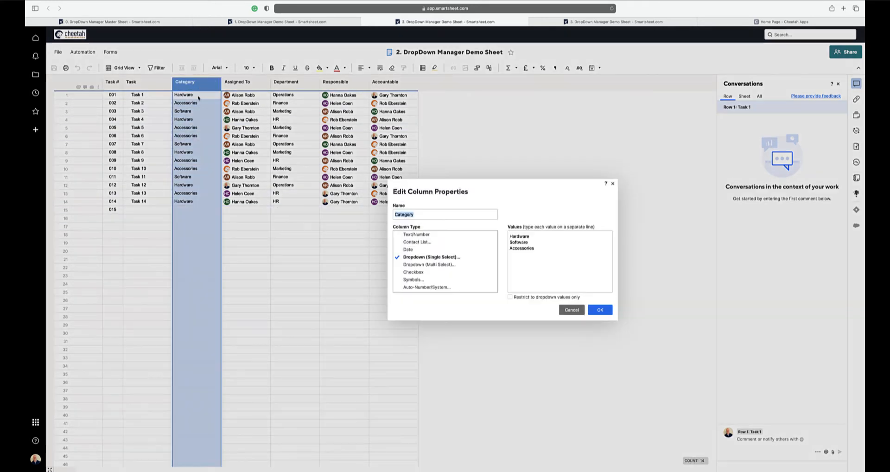
{"action": "left_click", "coordinate": [572, 310]}
{"action": "left_click", "coordinate": [561, 21]}
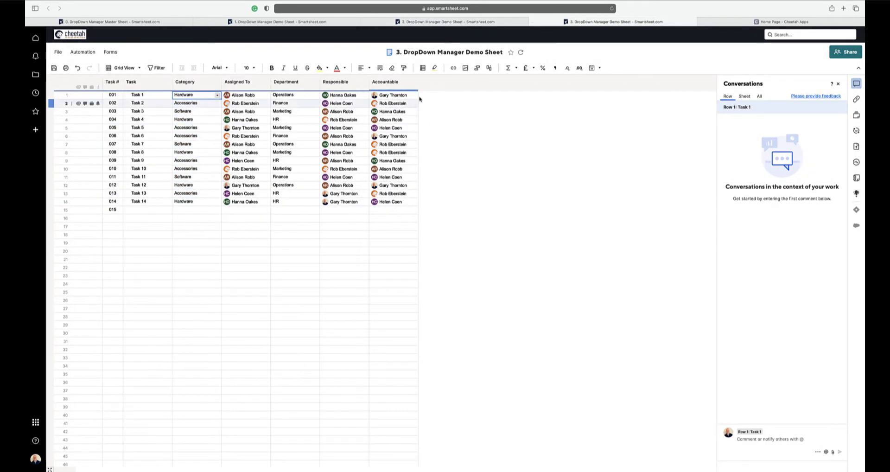
{"action": "double_click", "coordinate": [199, 85]}
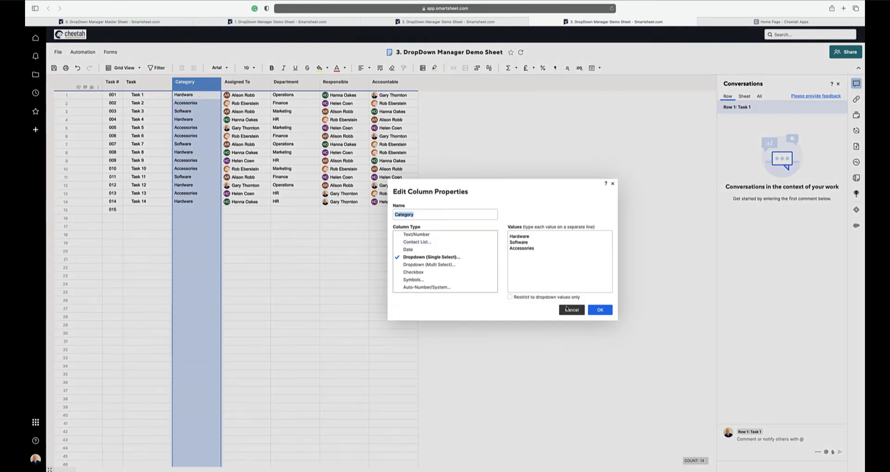
{"action": "left_click", "coordinate": [570, 310]}
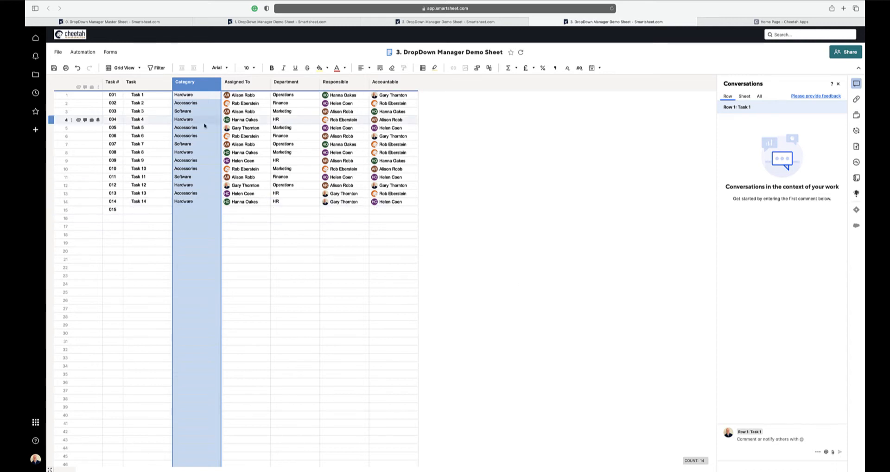
- Add the value Other to row 4 of the Category column in the DropDown Manager Master Sheet
{"action": "left_click", "coordinate": [160, 23]}
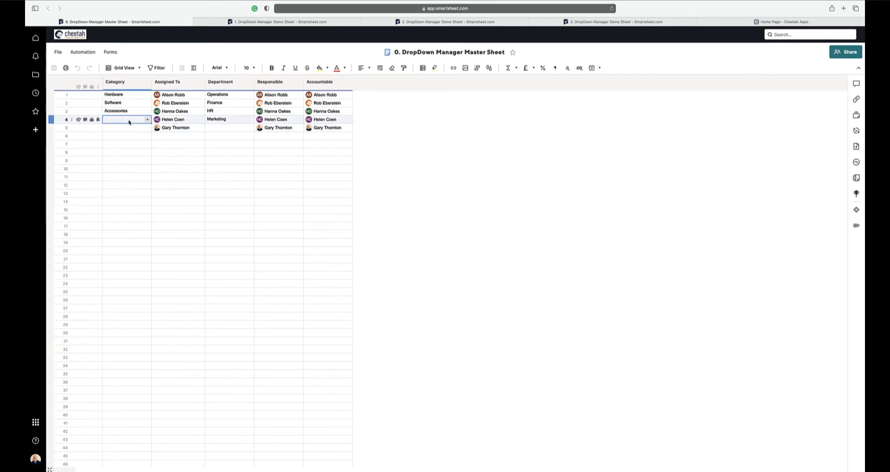
{"action": "type", "text": "Other"}
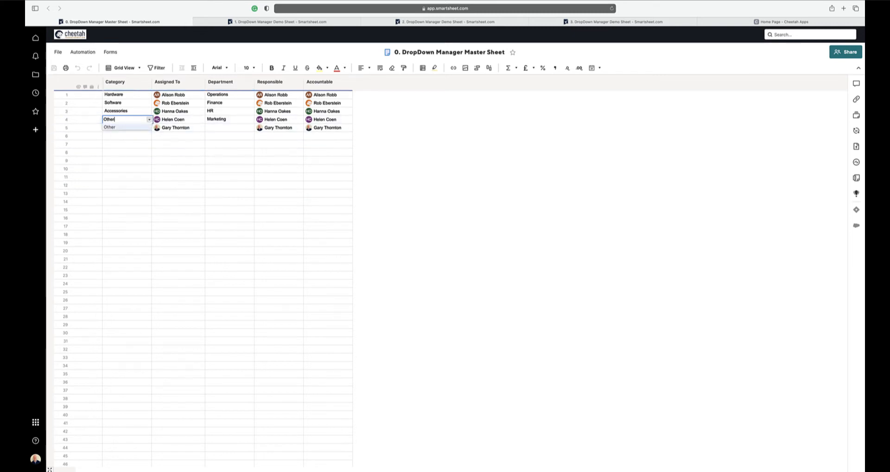
{"action": "key", "text": "Return"}
- Add the new colleague's contact to row 6 of the Assigned To column and copy it into Responsible and Accountable
{"action": "left_click", "coordinate": [178, 137]}
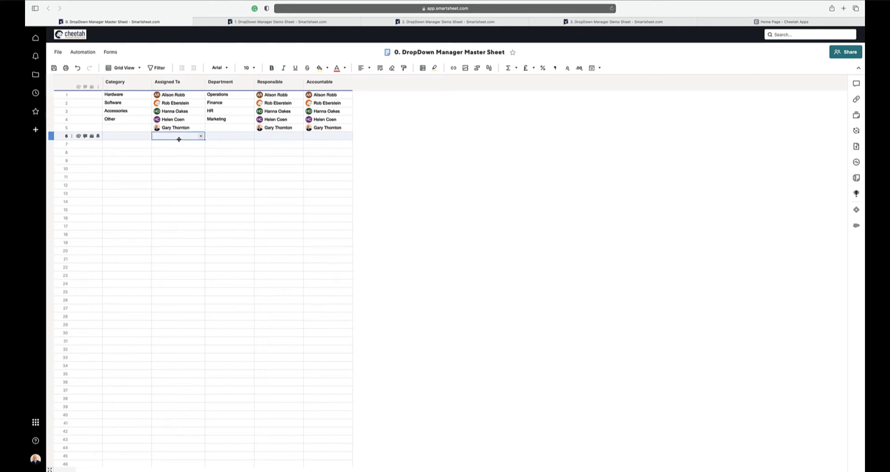
{"action": "type", "text": "Rose"}
{"action": "key", "text": "Tab"}
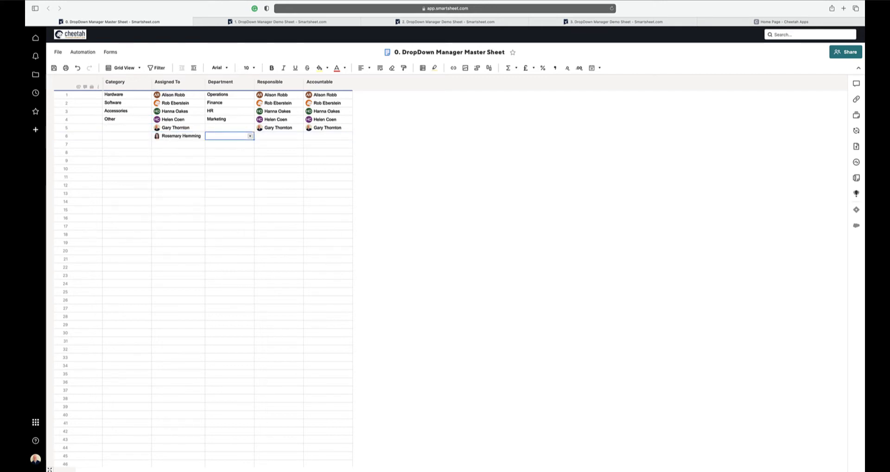
{"action": "left_click", "coordinate": [181, 137]}
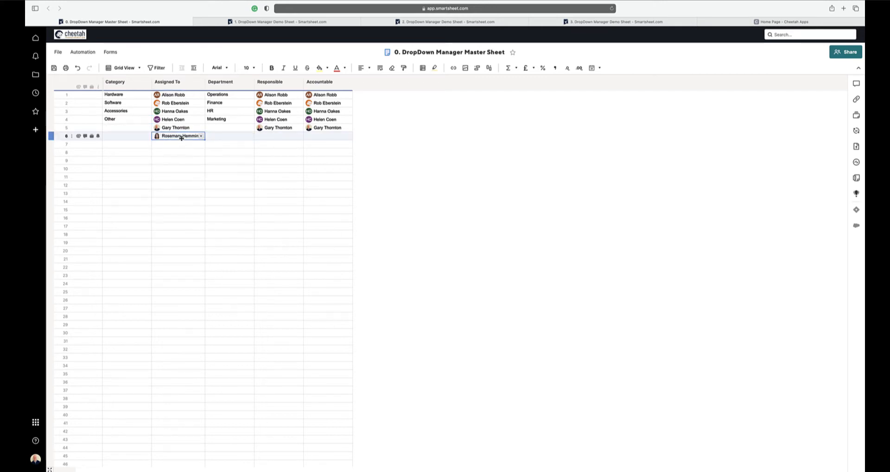
{"action": "left_click", "coordinate": [286, 138]}
{"action": "left_click", "coordinate": [312, 138]}
- Enter Supply Chain in row 5 of the Department column and save the master sheet
{"action": "left_click", "coordinate": [237, 127]}
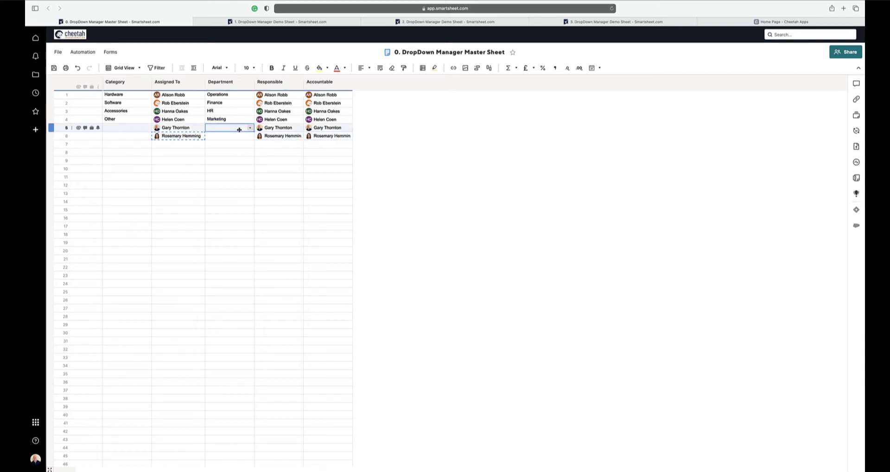
{"action": "type", "text": "Supply Chain"}
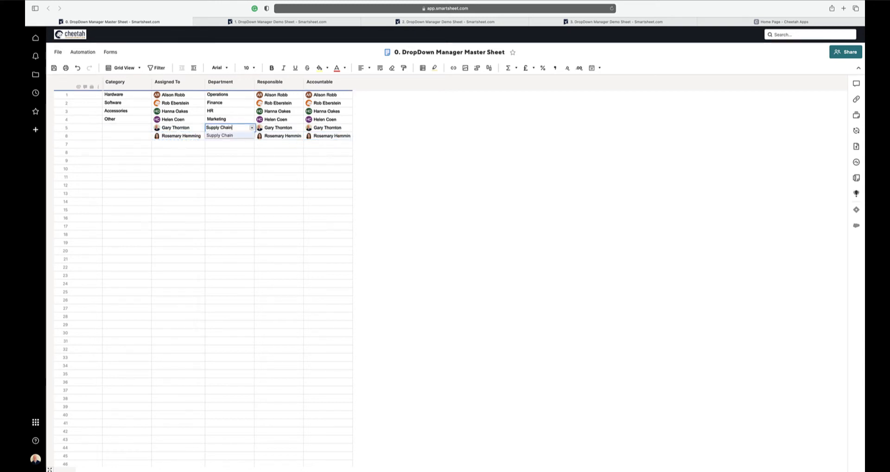
{"action": "key", "text": "Return"}
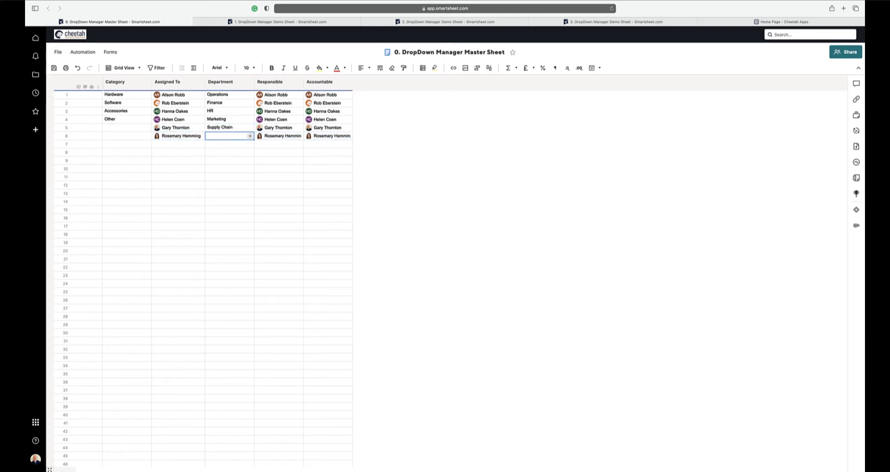
{"action": "left_click", "coordinate": [54, 68]}
- Check the row 15 dropdown choices for Category in demo sheet 1 and Department in demo sheet 2
{"action": "left_click", "coordinate": [292, 22]}
{"action": "left_click", "coordinate": [212, 211]}
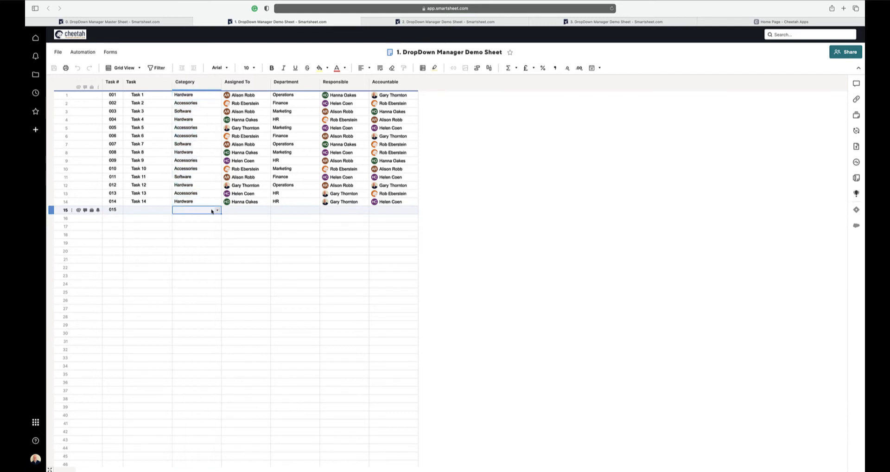
{"action": "left_click", "coordinate": [217, 211]}
{"action": "left_click", "coordinate": [233, 226]}
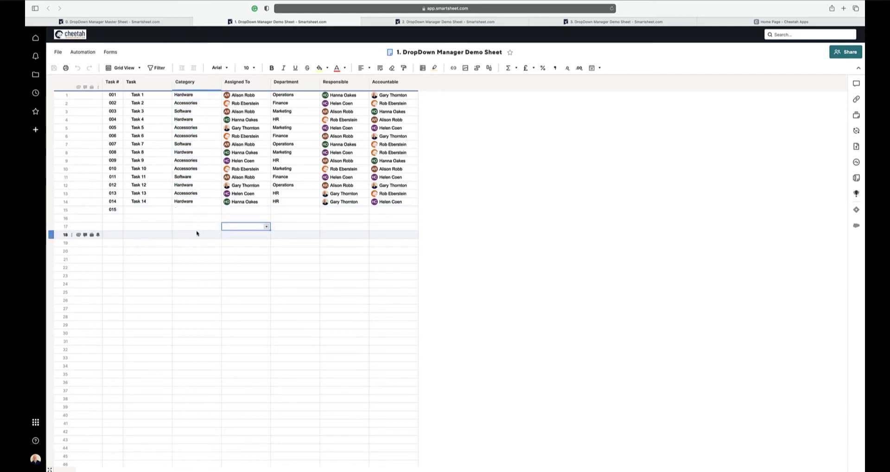
{"action": "key", "text": "ctrl+Tab"}
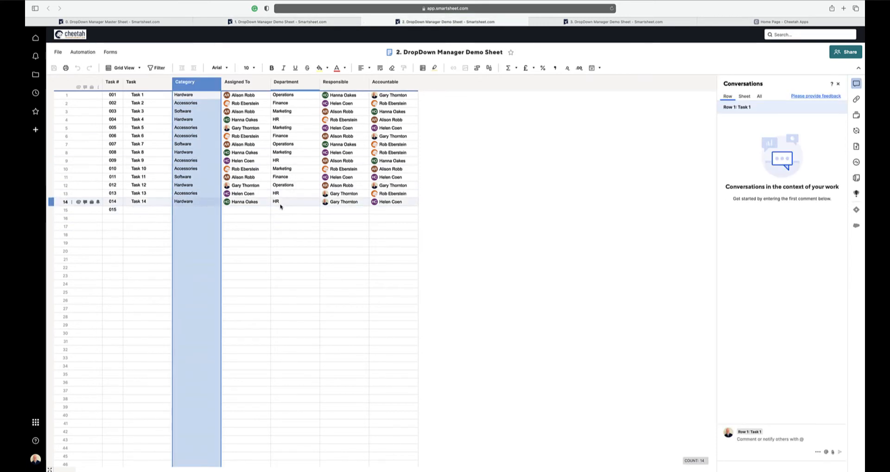
{"action": "left_click", "coordinate": [287, 210]}
{"action": "left_click", "coordinate": [286, 210]}
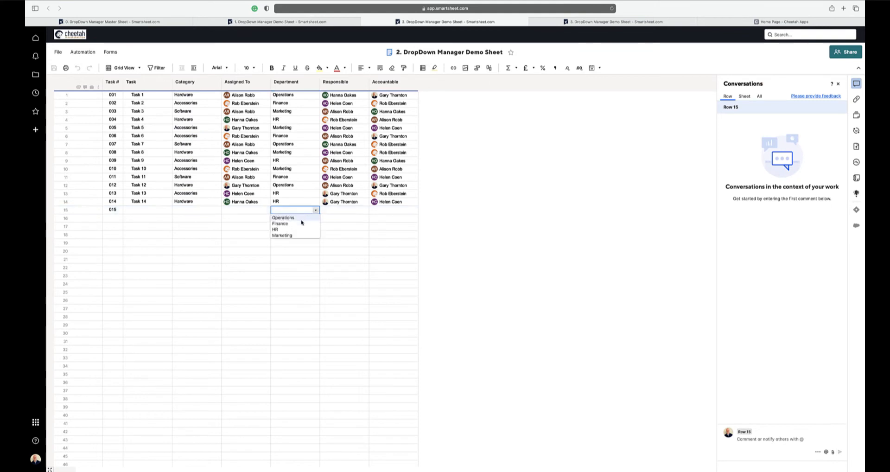
{"action": "left_click", "coordinate": [282, 203]}
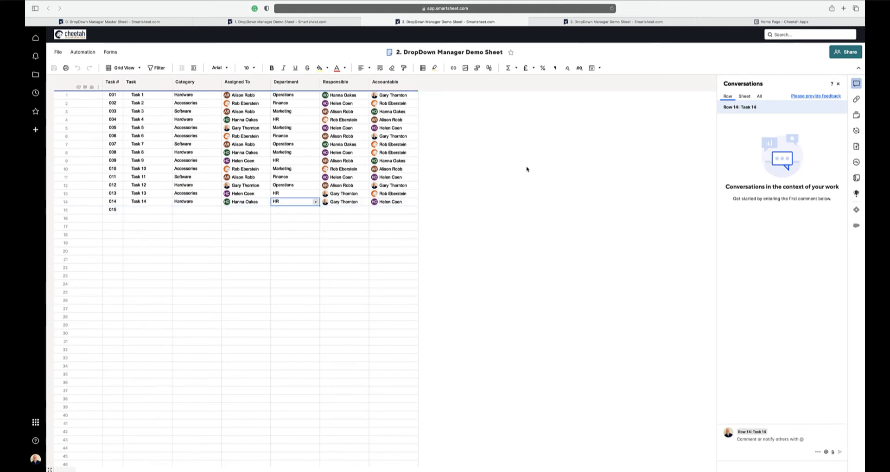
- Switch to Cheetah Apps, log in through Smartsheet allowing access, and open Smarter Dropdown List Manager - One to Many
{"action": "left_click", "coordinate": [718, 25]}
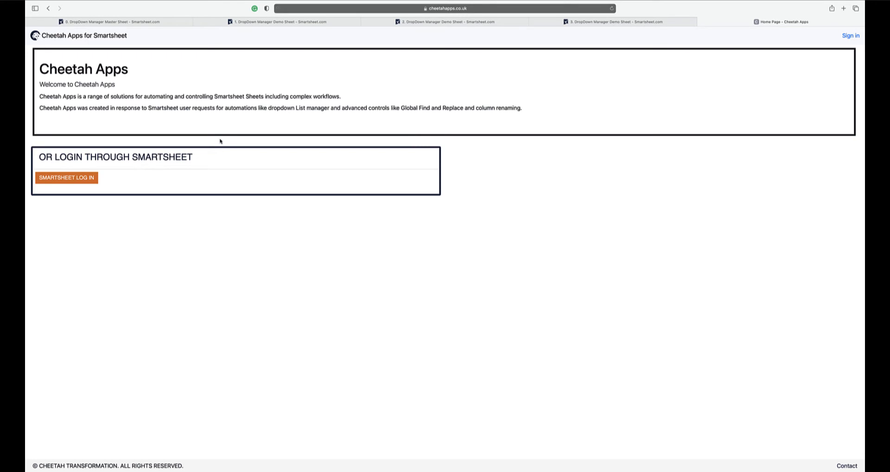
{"action": "left_click", "coordinate": [75, 178]}
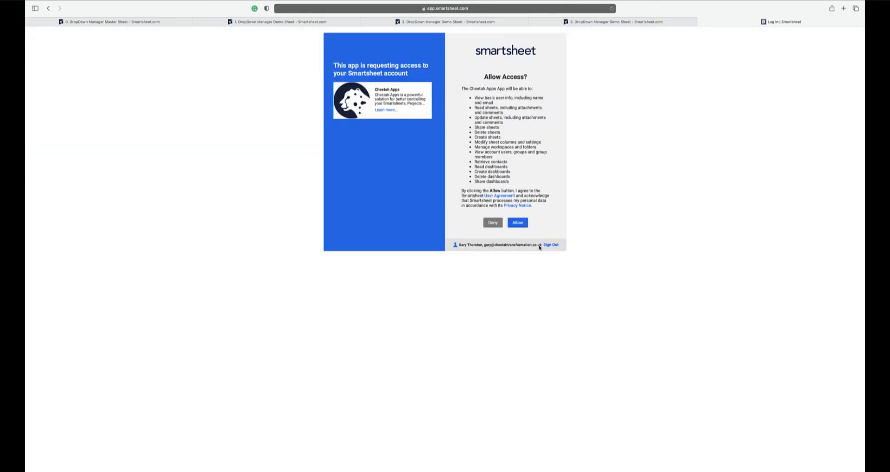
{"action": "left_click", "coordinate": [512, 223]}
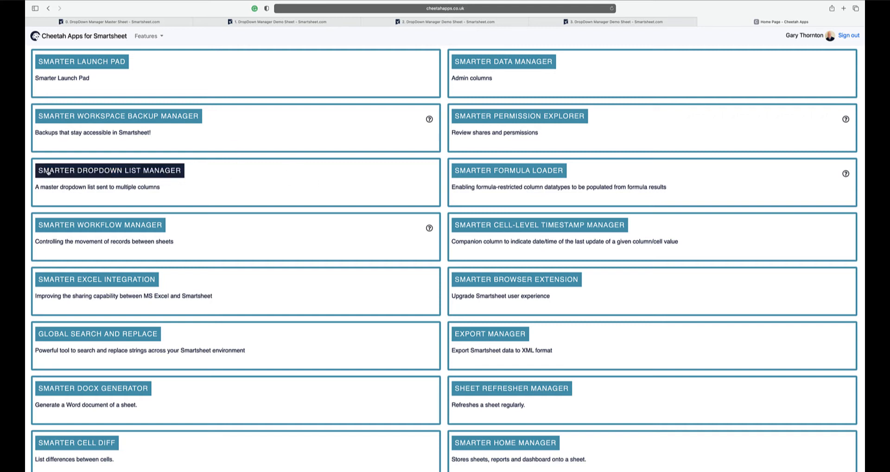
{"action": "left_click", "coordinate": [146, 172]}
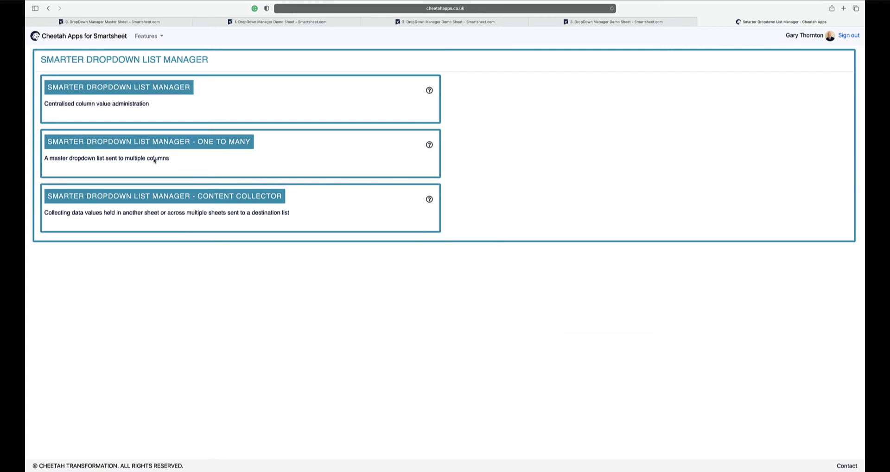
{"action": "left_click", "coordinate": [210, 147]}
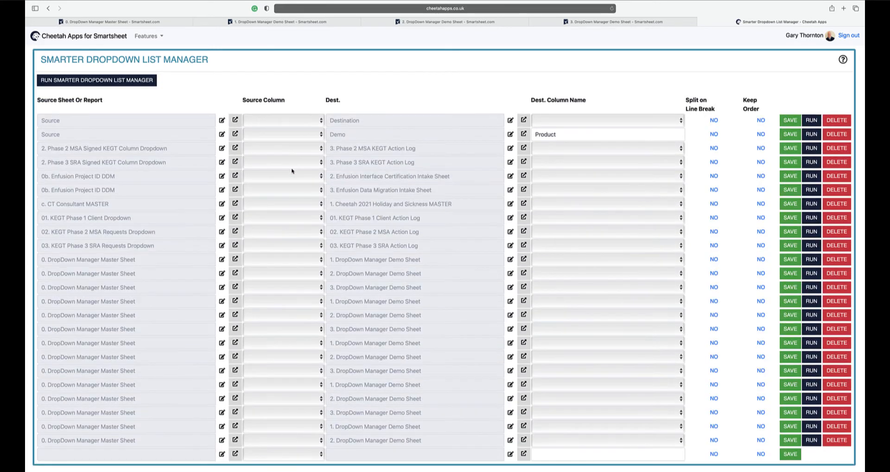
- Review the source and destination column mappings against the columns of the DropDown Manager Master Sheet
{"action": "scroll", "coordinate": [429, 311], "scroll_direction": "down", "scroll_amount": 1}
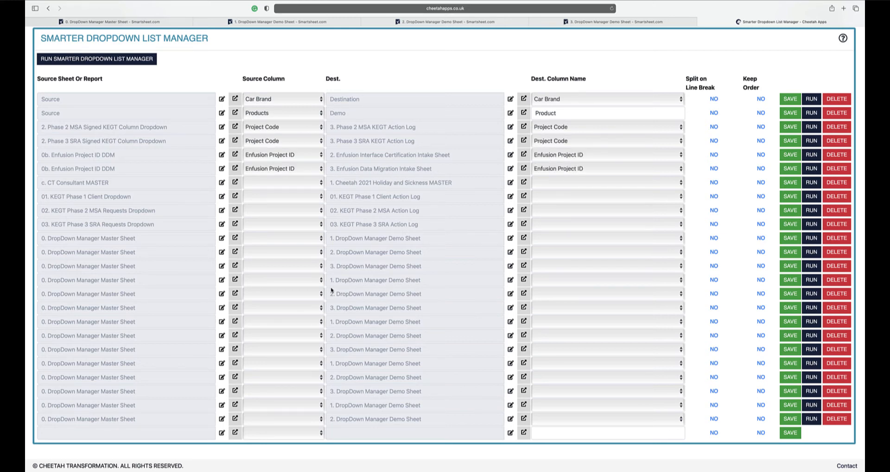
{"action": "left_click", "coordinate": [109, 21]}
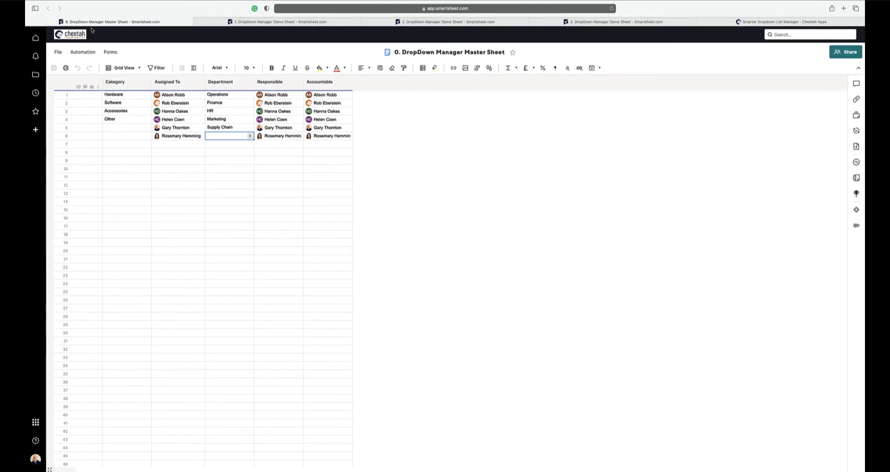
{"action": "left_click", "coordinate": [797, 23]}
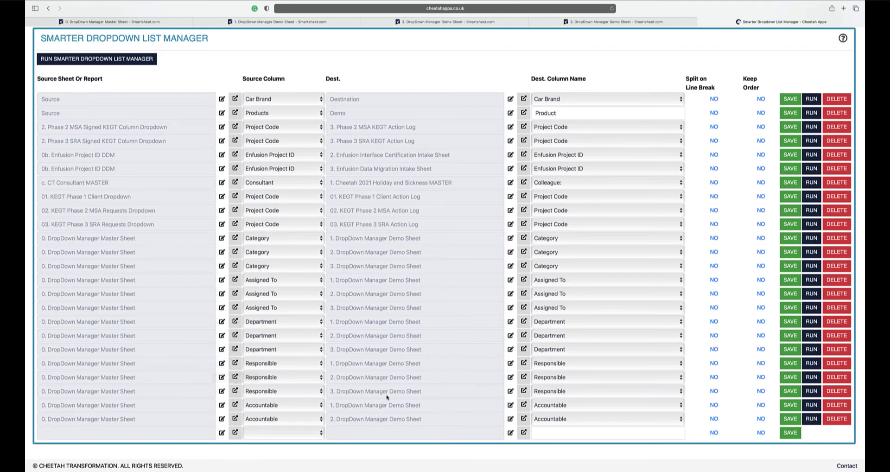
- In the empty mapping row, set the source to 0. DropDown Manager Master Sheet from GT Folder > Cheetah Apps > DropDown, with Accountable as source column
{"action": "scroll", "coordinate": [415, 401], "scroll_direction": "down", "scroll_amount": 1}
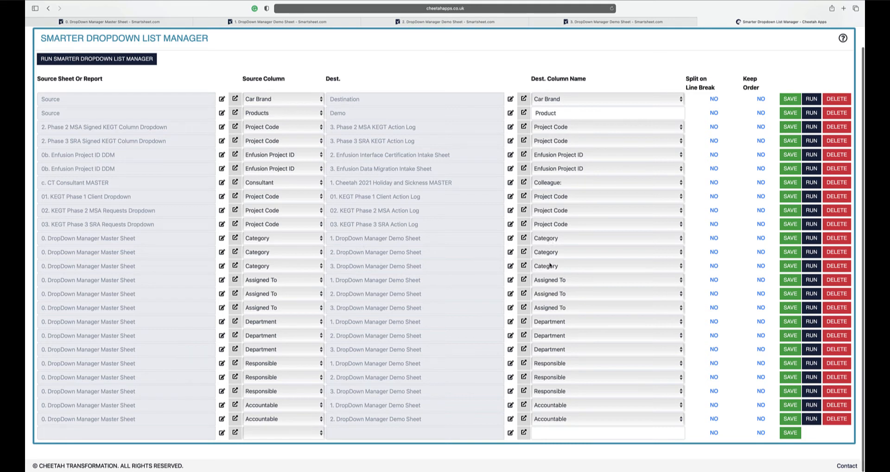
{"action": "left_click", "coordinate": [223, 434]}
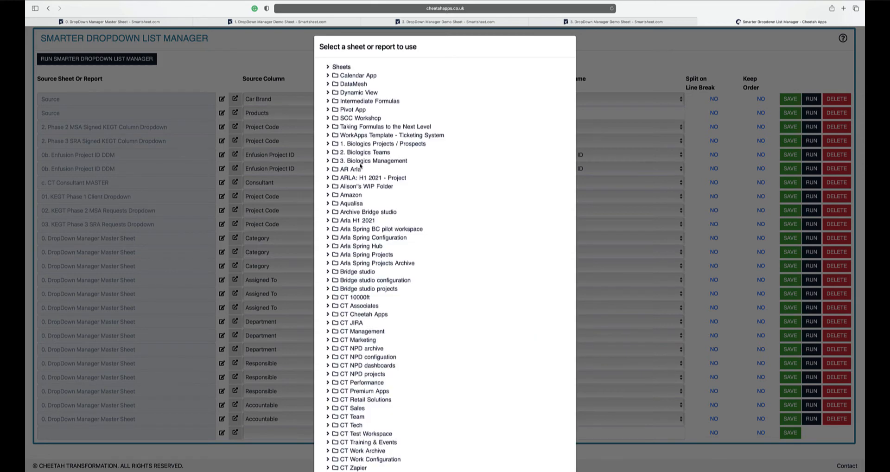
{"action": "scroll", "coordinate": [435, 196], "scroll_direction": "down", "scroll_amount": 10}
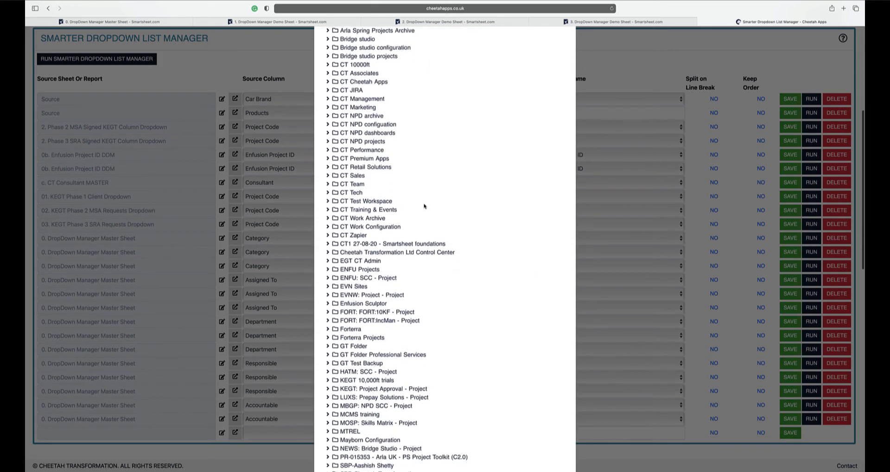
{"action": "scroll", "coordinate": [386, 243], "scroll_direction": "down", "scroll_amount": 2}
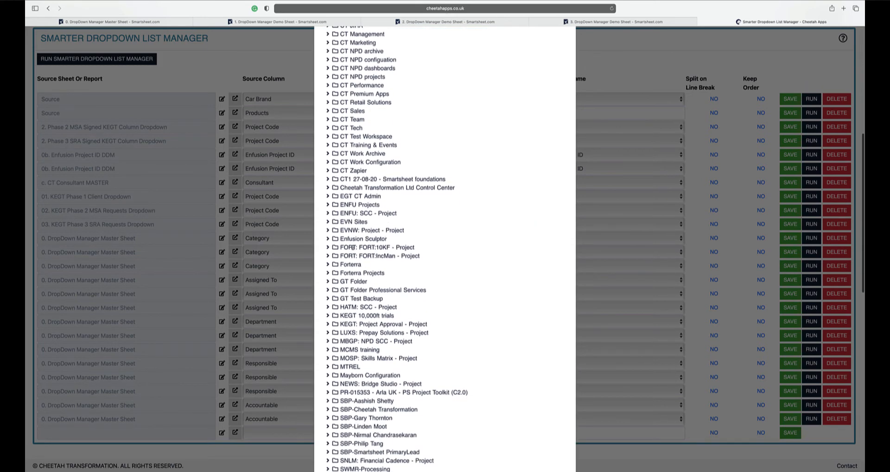
{"action": "left_click", "coordinate": [328, 281]}
{"action": "left_click", "coordinate": [339, 289]}
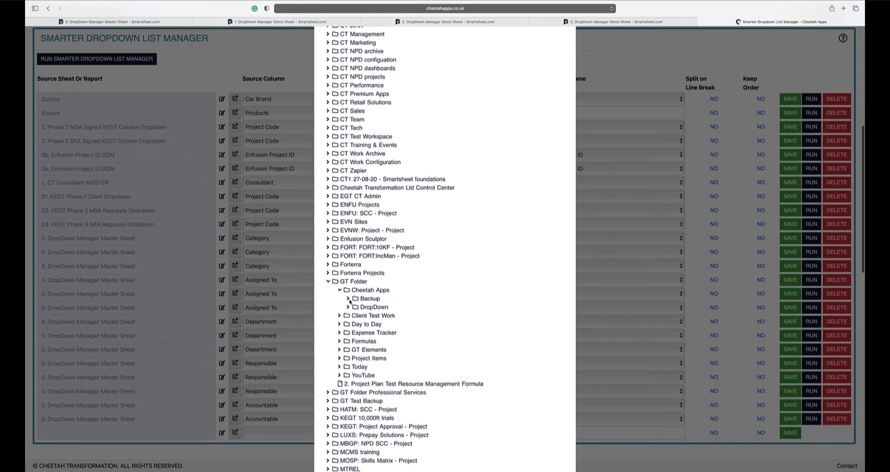
{"action": "left_click", "coordinate": [349, 308]}
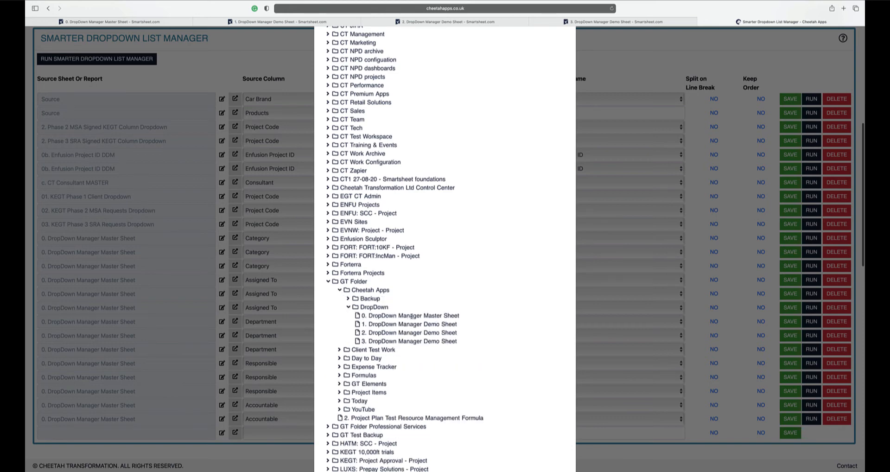
{"action": "scroll", "coordinate": [469, 338], "scroll_direction": "down", "scroll_amount": 20}
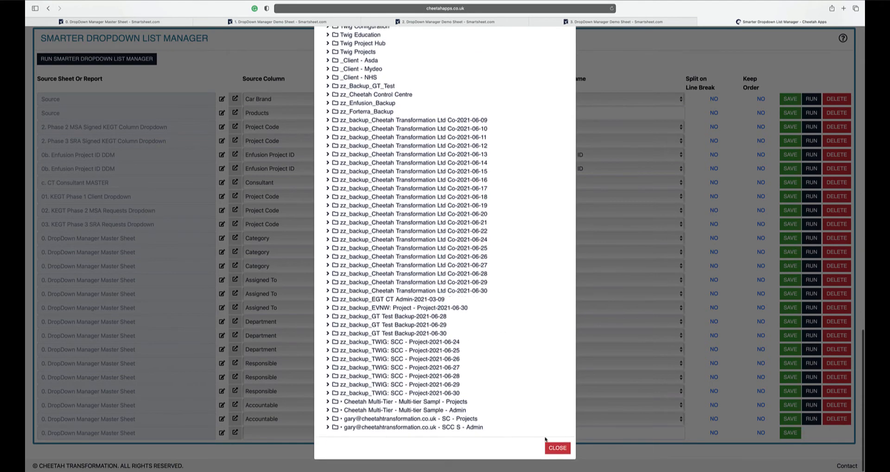
{"action": "left_click", "coordinate": [557, 447]}
{"action": "left_click", "coordinate": [286, 435]}
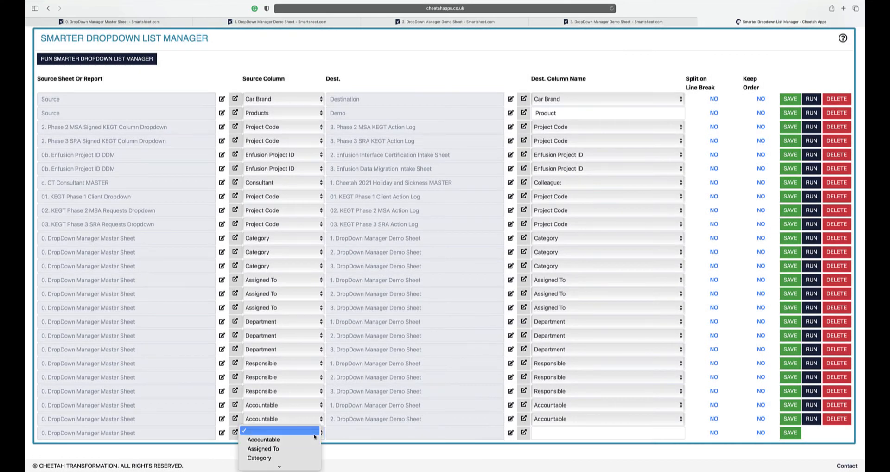
{"action": "left_click", "coordinate": [269, 440]}
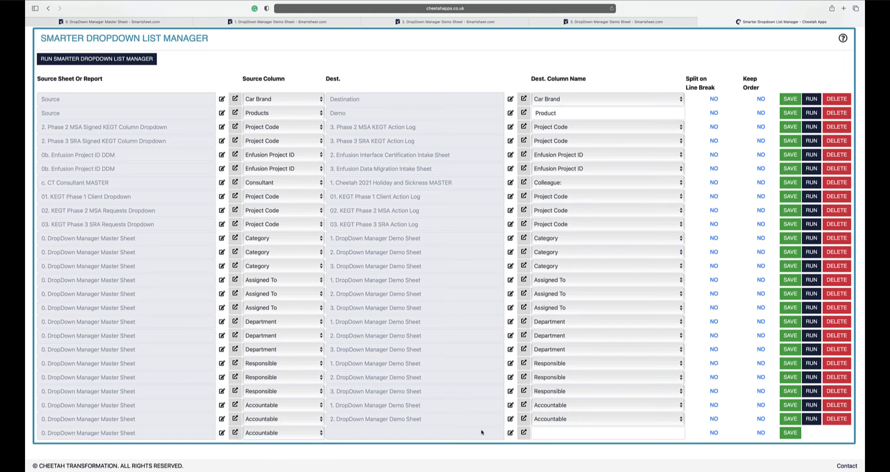
- Set the new mapping's destination to 3. DropDown Manager Demo Sheet in the same DropDown folder, with Accountable as destination column
{"action": "left_click", "coordinate": [510, 433]}
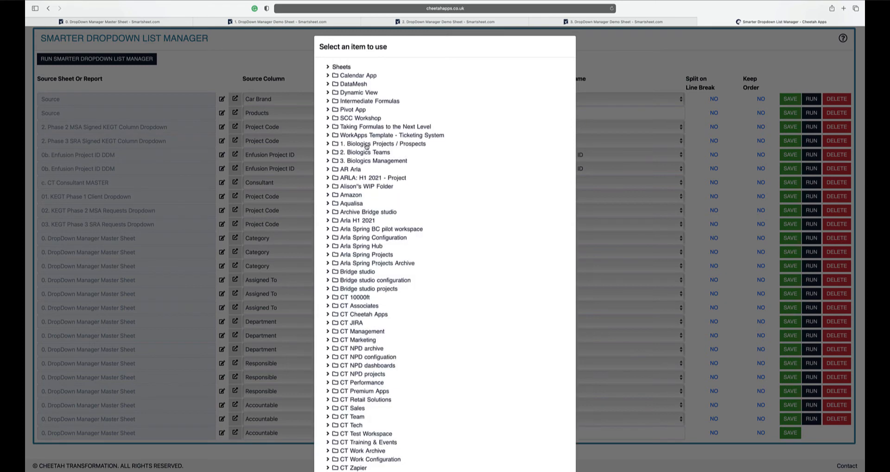
{"action": "scroll", "coordinate": [369, 260], "scroll_direction": "down", "scroll_amount": 5}
{"action": "scroll", "coordinate": [373, 278], "scroll_direction": "down", "scroll_amount": 8}
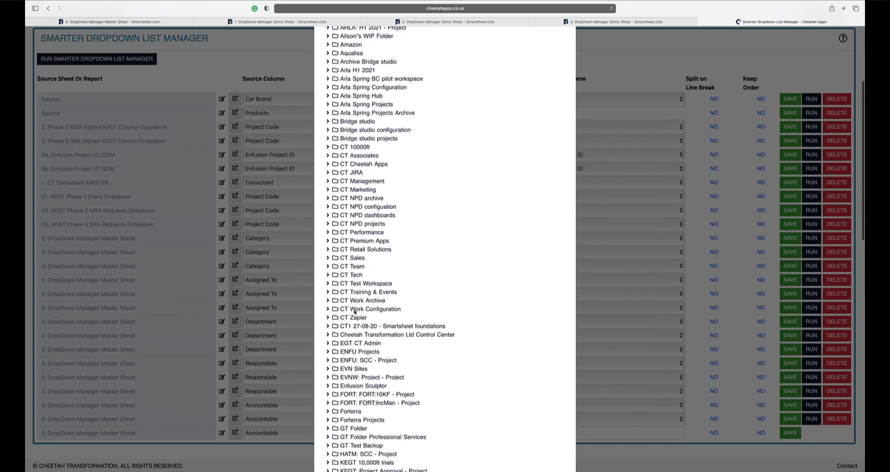
{"action": "left_click", "coordinate": [328, 320]}
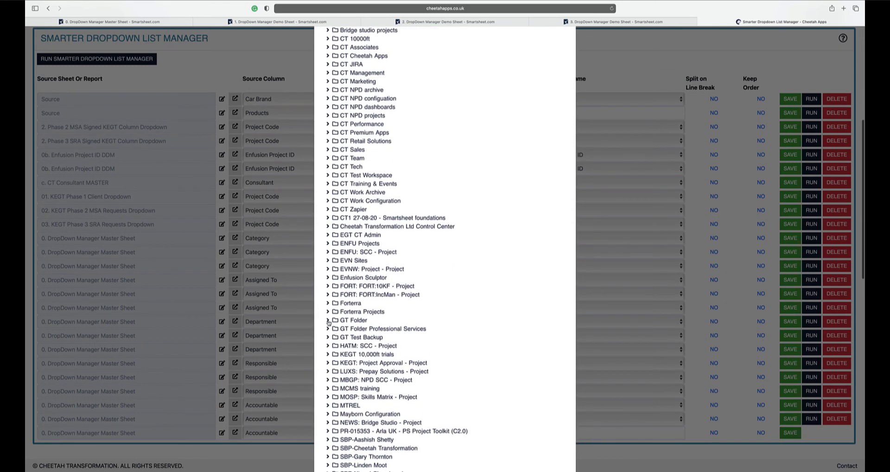
{"action": "left_click", "coordinate": [340, 329]}
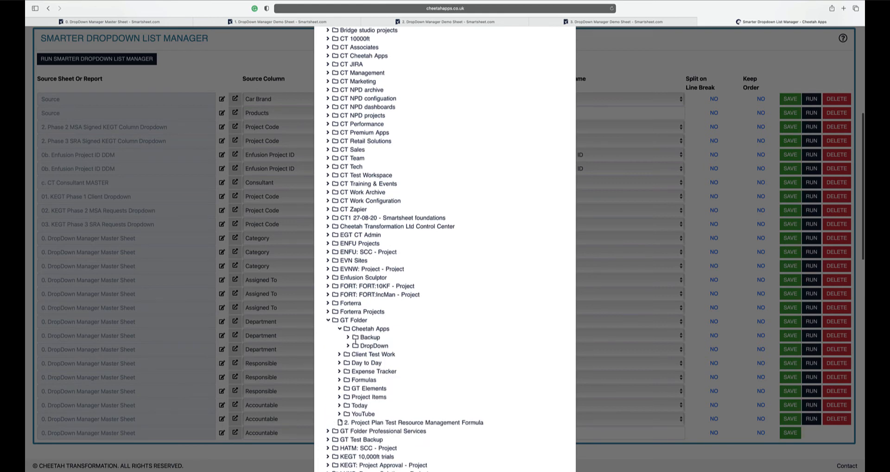
{"action": "left_click", "coordinate": [347, 345]}
{"action": "left_click", "coordinate": [381, 381]}
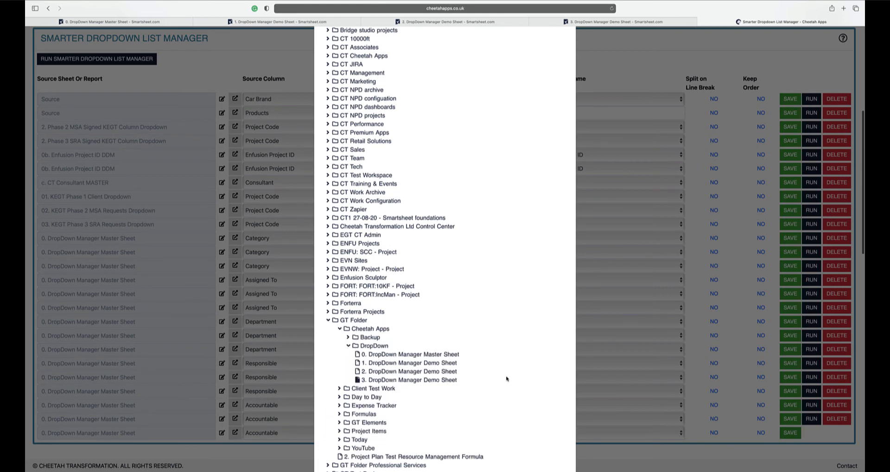
{"action": "scroll", "coordinate": [566, 446], "scroll_direction": "down", "scroll_amount": 15}
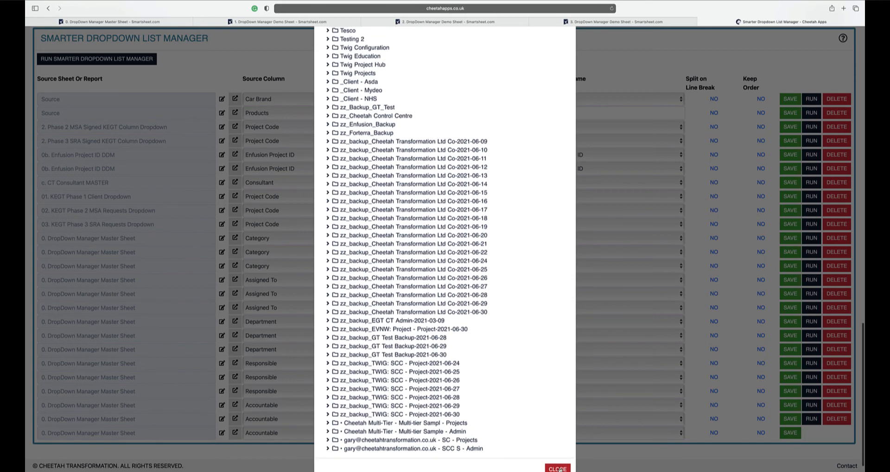
{"action": "left_click", "coordinate": [560, 468]}
{"action": "left_click", "coordinate": [553, 433]}
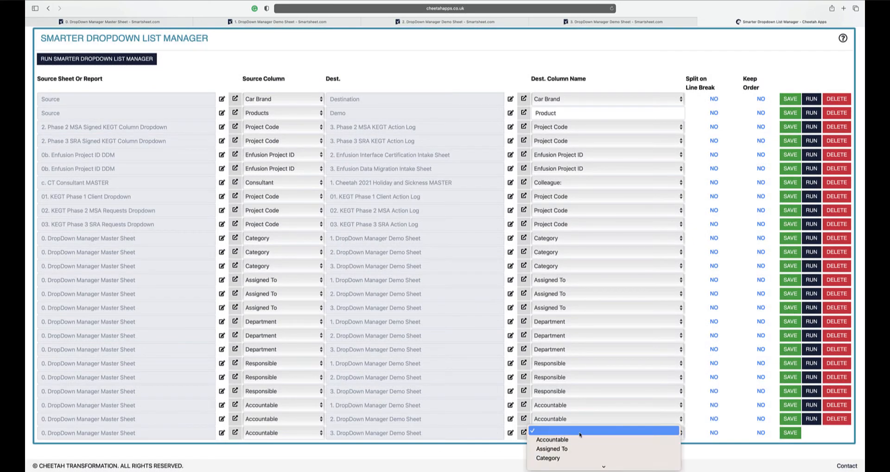
{"action": "left_click", "coordinate": [565, 439]}
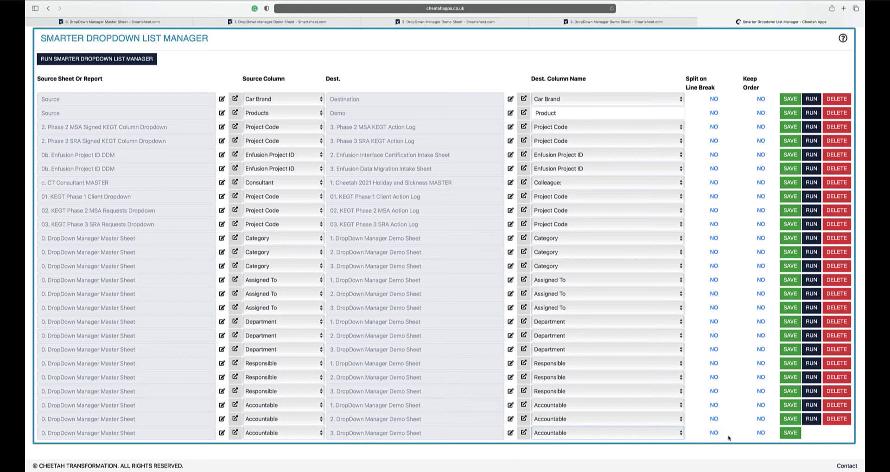
- Check how the Category column's dropdown values are listed in the master sheet's column properties, leaving them unedited
{"action": "left_click", "coordinate": [717, 430]}
{"action": "left_click", "coordinate": [119, 22]}
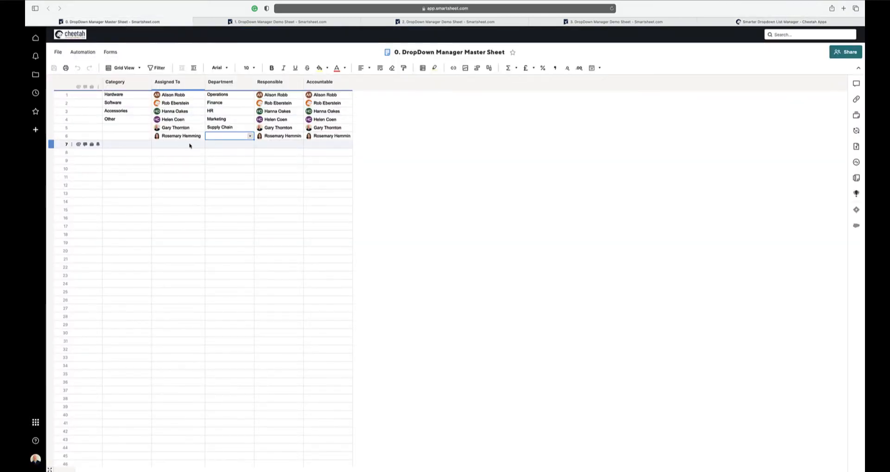
{"action": "left_click", "coordinate": [133, 84]}
{"action": "double_click", "coordinate": [133, 84]}
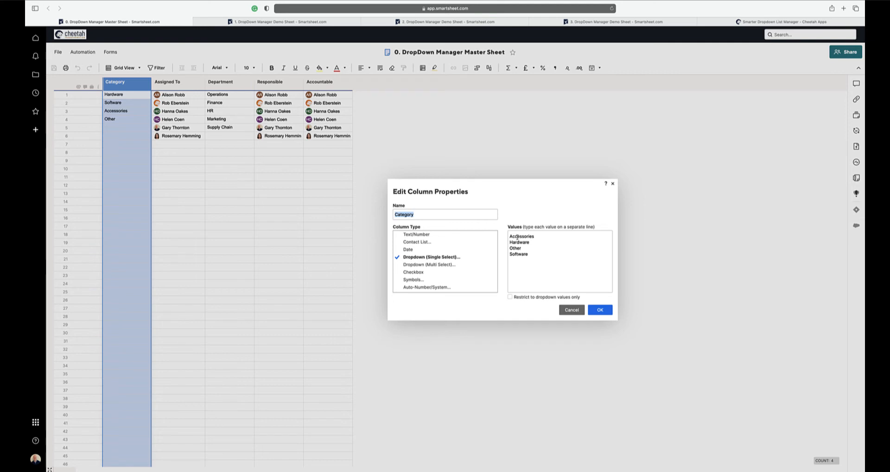
{"action": "left_click_drag", "start_coordinate": [512, 236], "coordinate": [532, 255]}
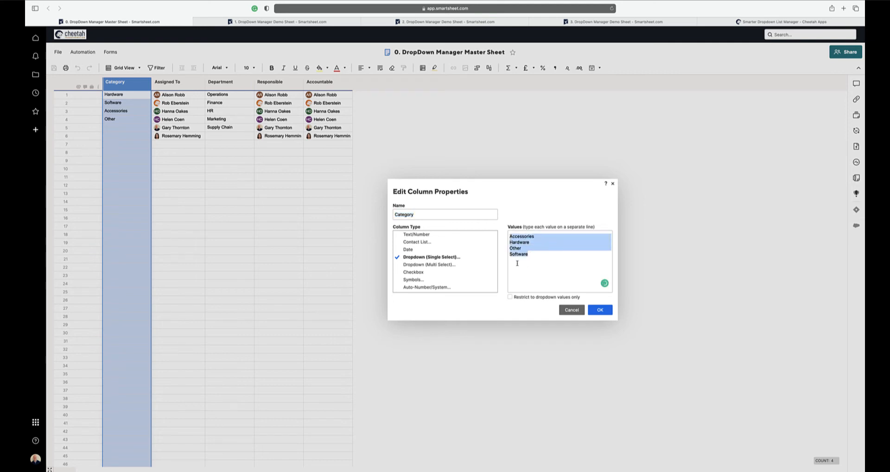
{"action": "left_click", "coordinate": [572, 312]}
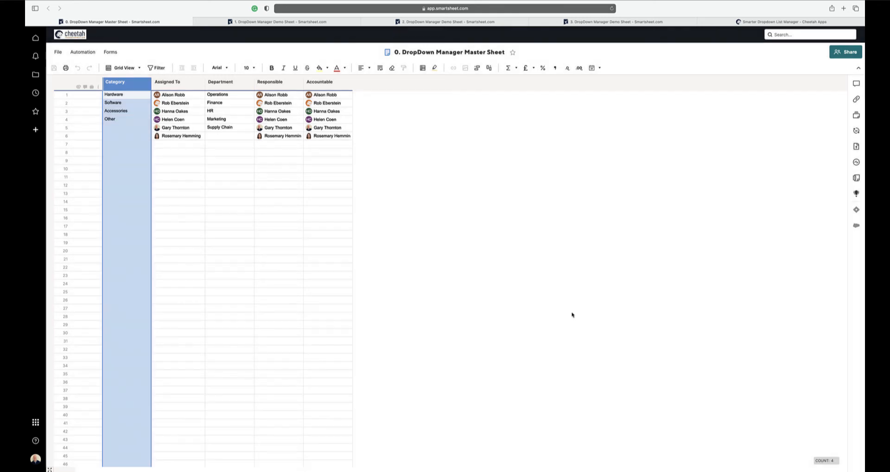
- Return to Cheetah Apps, save the new Accountable mapping, and run Smarter Dropdown List Manager for all mappings
{"action": "left_click", "coordinate": [725, 21]}
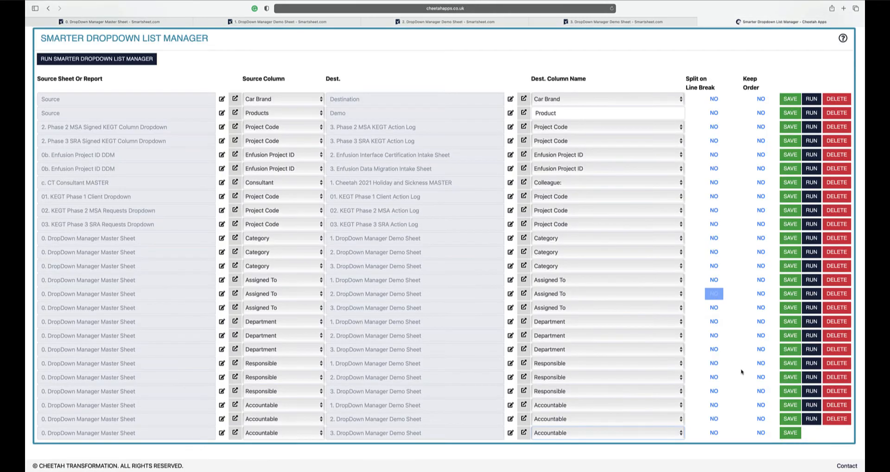
{"action": "left_click", "coordinate": [791, 433]}
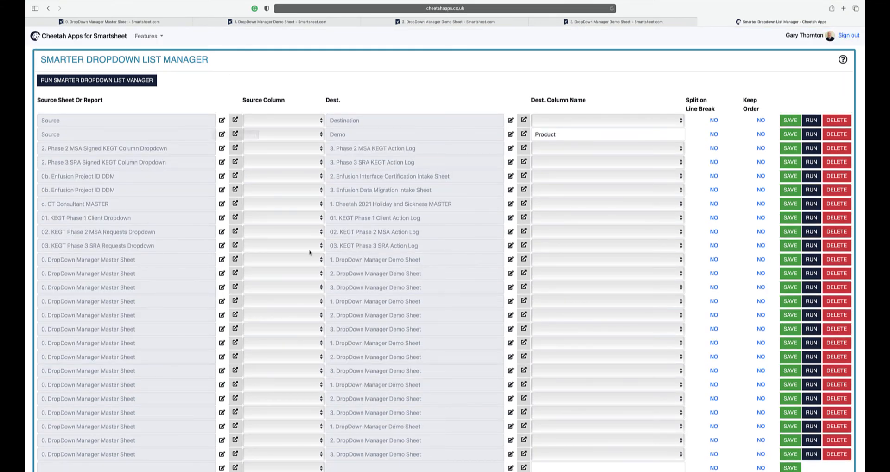
{"action": "scroll", "coordinate": [745, 439], "scroll_direction": "down", "scroll_amount": 2}
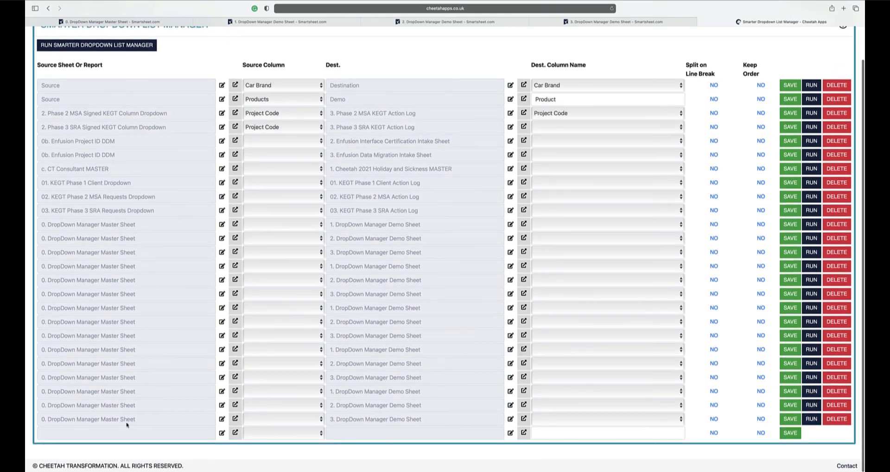
{"action": "scroll", "coordinate": [93, 121], "scroll_direction": "up", "scroll_amount": 2}
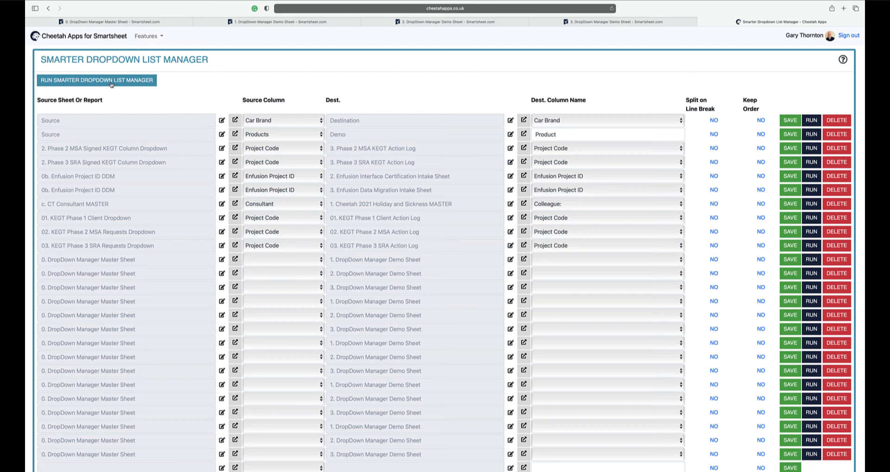
{"action": "left_click", "coordinate": [111, 85]}
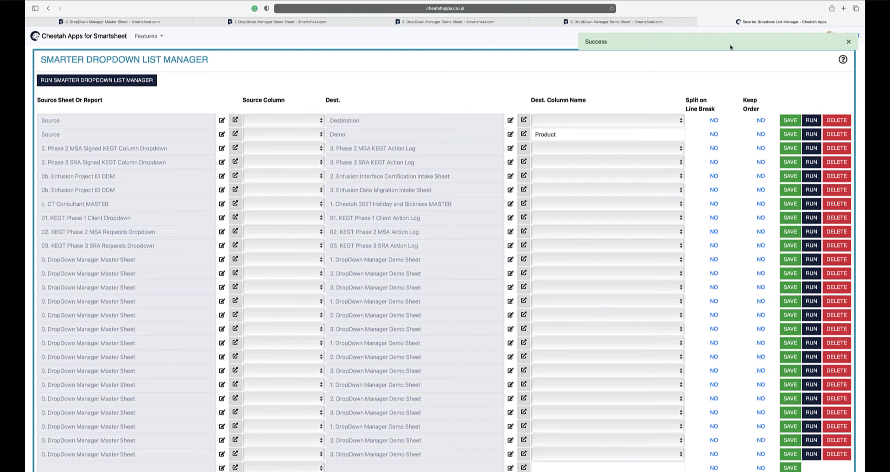
{"action": "left_click", "coordinate": [849, 42]}
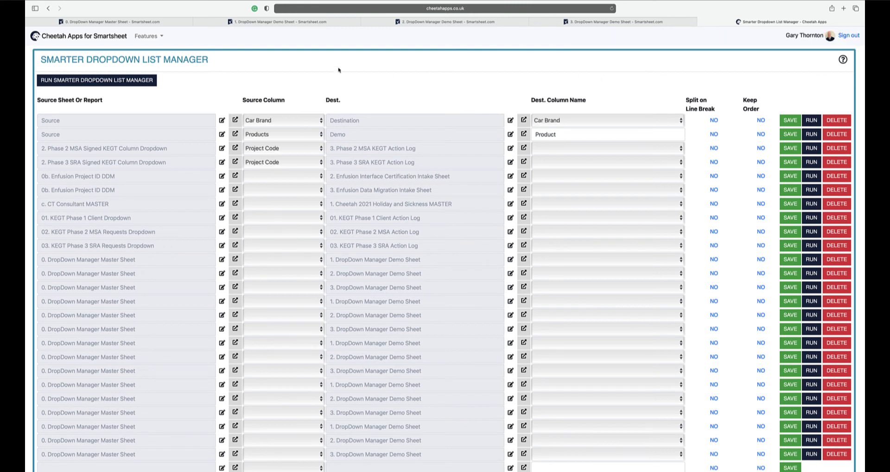
- Refresh DropDown Manager Demo Sheets 1, 2 and 3 to load the updated dropdown lists
{"action": "left_click", "coordinate": [285, 22]}
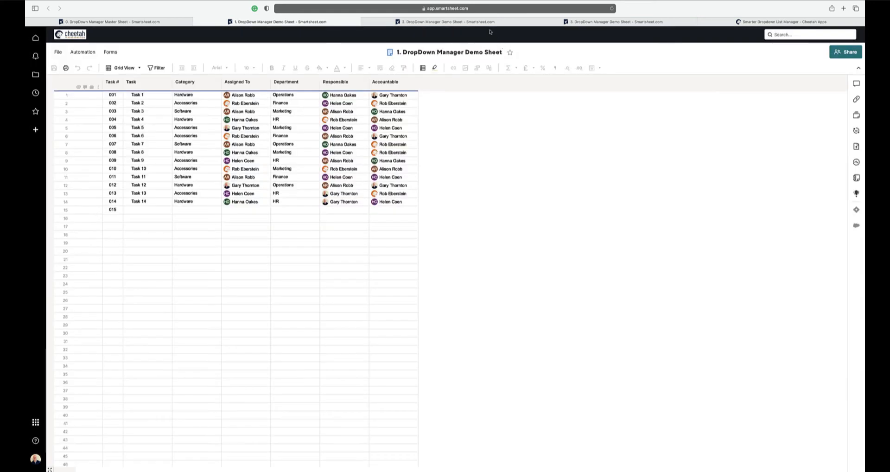
{"action": "left_click", "coordinate": [489, 23]}
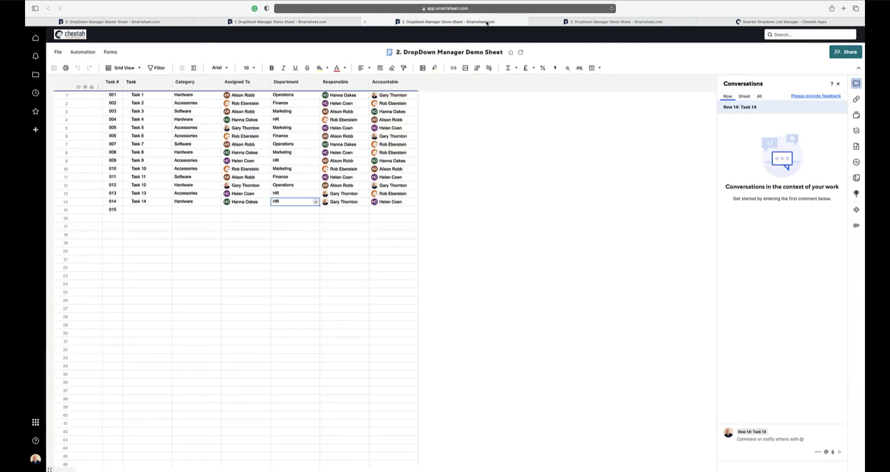
{"action": "left_click", "coordinate": [522, 52]}
{"action": "left_click", "coordinate": [570, 23]}
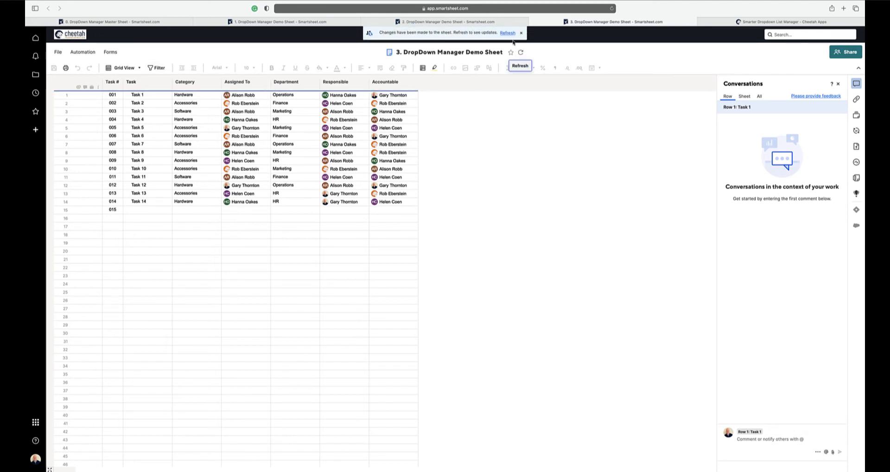
{"action": "left_click", "coordinate": [611, 8]}
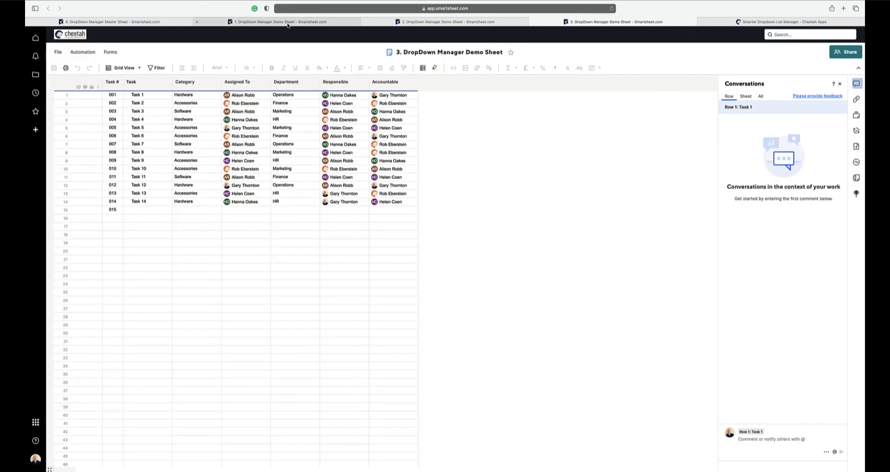
- In demo sheet 1, set the Category of row 15 to Other
{"action": "left_click", "coordinate": [288, 25]}
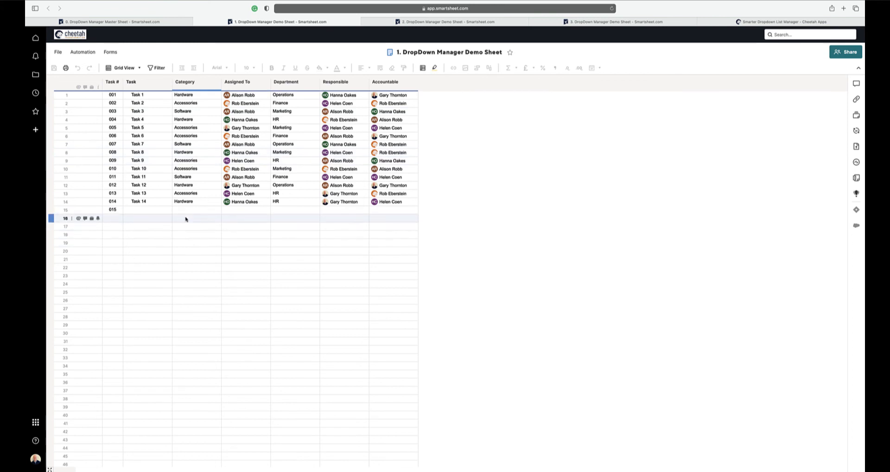
{"action": "left_click", "coordinate": [188, 211]}
{"action": "left_click", "coordinate": [217, 210]}
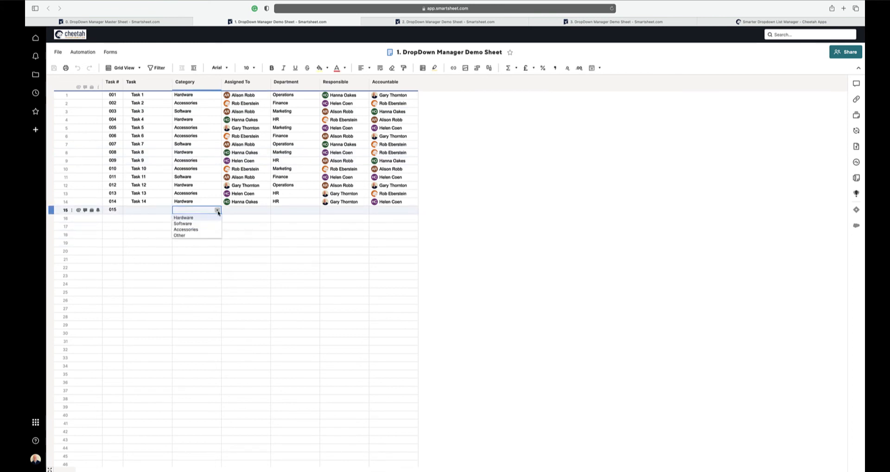
{"action": "left_click", "coordinate": [182, 235]}
- In row 15 of demo sheet 1, set Assigned To to the last listed contact and Department to Supply Chain
{"action": "left_click", "coordinate": [244, 210]}
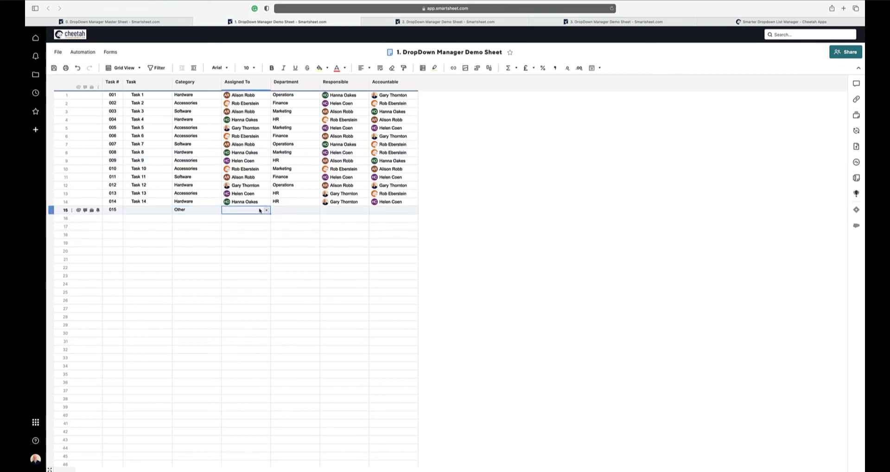
{"action": "left_click", "coordinate": [267, 210]}
{"action": "scroll", "coordinate": [250, 283], "scroll_direction": "down", "scroll_amount": 3}
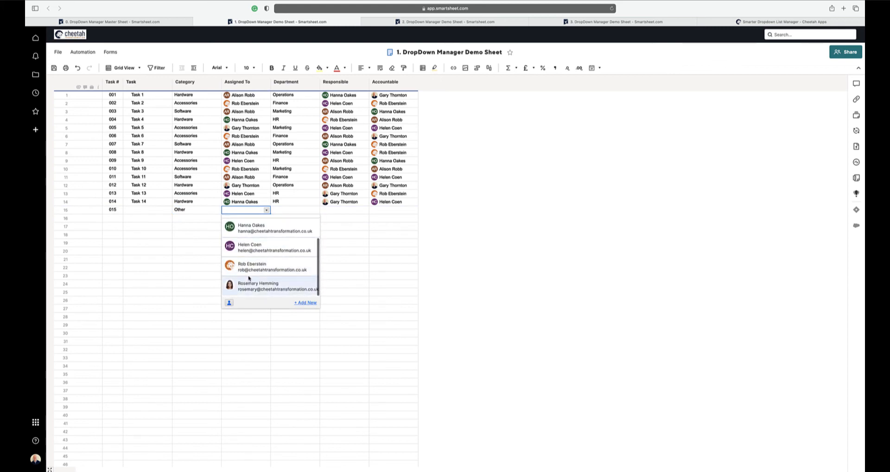
{"action": "left_click", "coordinate": [251, 284]}
{"action": "left_click", "coordinate": [287, 211]}
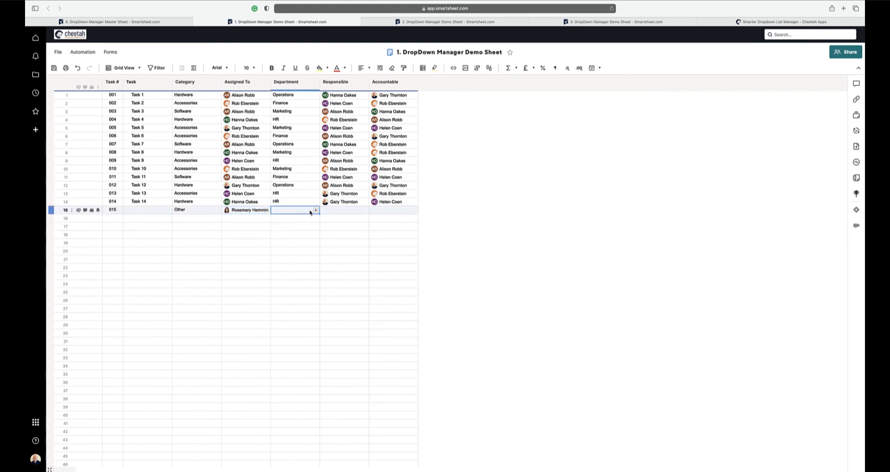
{"action": "left_click", "coordinate": [316, 210]}
{"action": "left_click", "coordinate": [296, 241]}
- Fill both Responsible and Accountable in row 15 of demo sheet 1 with the same contact used for Assigned To
{"action": "left_click", "coordinate": [338, 211]}
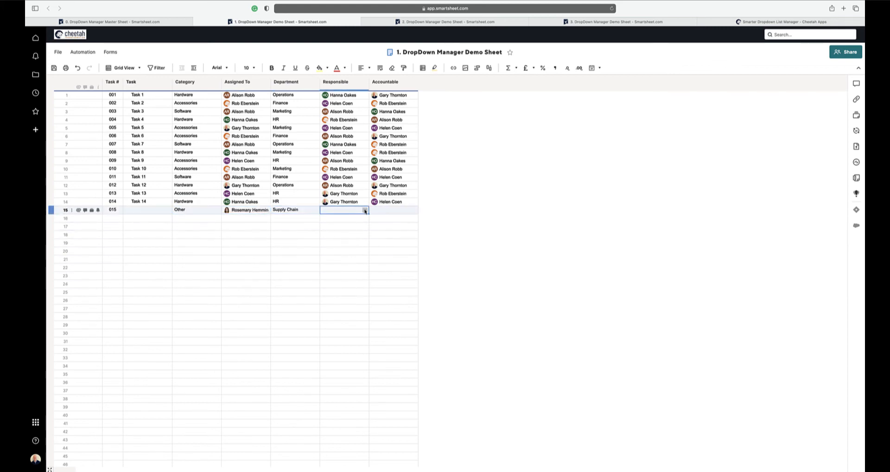
{"action": "left_click", "coordinate": [365, 210]}
{"action": "scroll", "coordinate": [353, 277], "scroll_direction": "down", "scroll_amount": 2}
{"action": "left_click", "coordinate": [354, 284]}
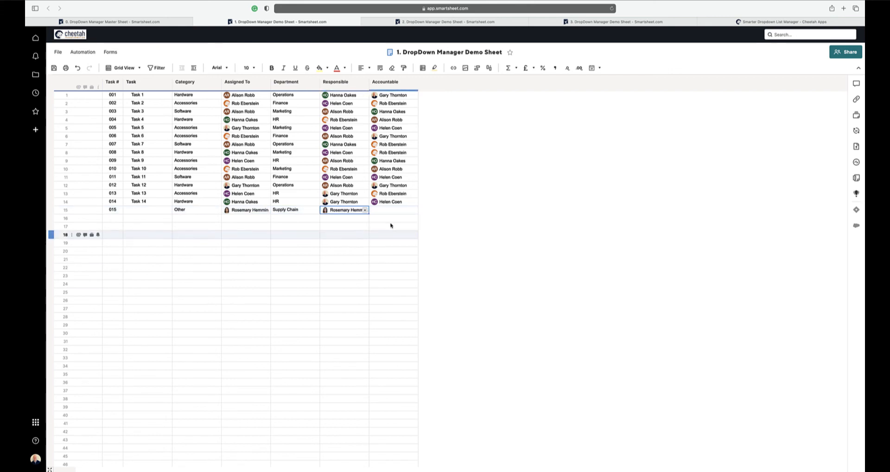
{"action": "left_click", "coordinate": [399, 210]}
{"action": "left_click", "coordinate": [413, 211]}
{"action": "scroll", "coordinate": [394, 269], "scroll_direction": "down", "scroll_amount": 2}
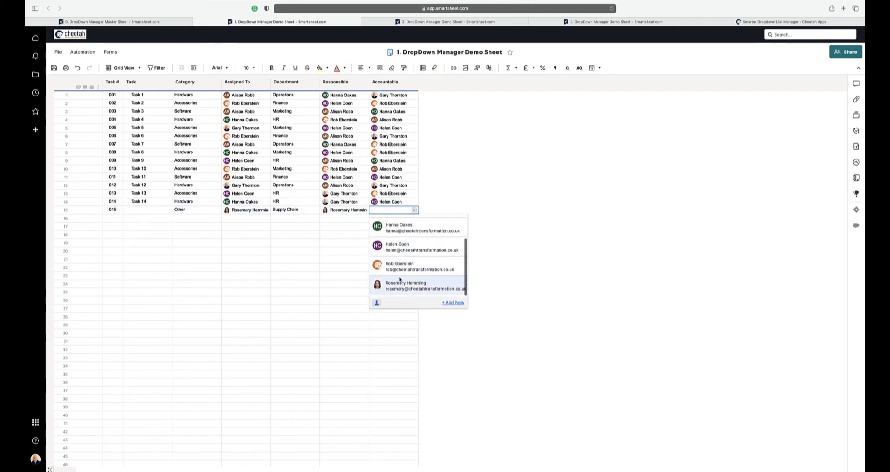
{"action": "left_click", "coordinate": [392, 284]}
- Switch to DropDown Manager Demo Sheet 2 and set the Category of row 15 to Other
{"action": "left_click", "coordinate": [417, 22]}
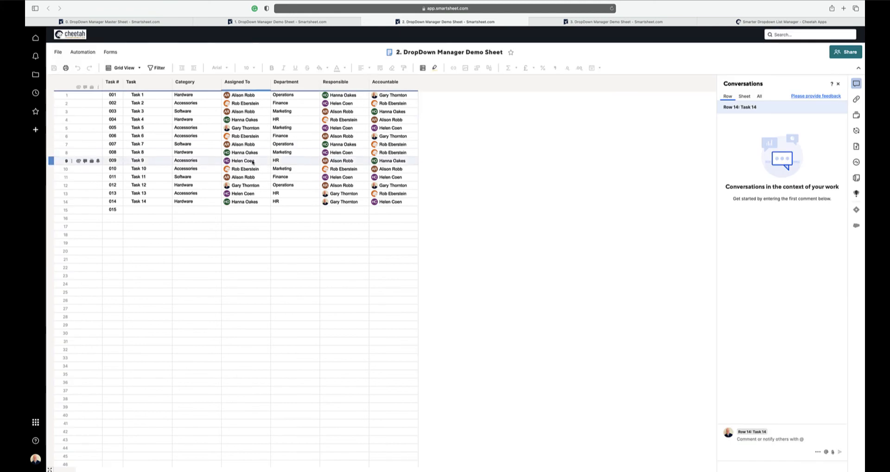
{"action": "left_click", "coordinate": [215, 212]}
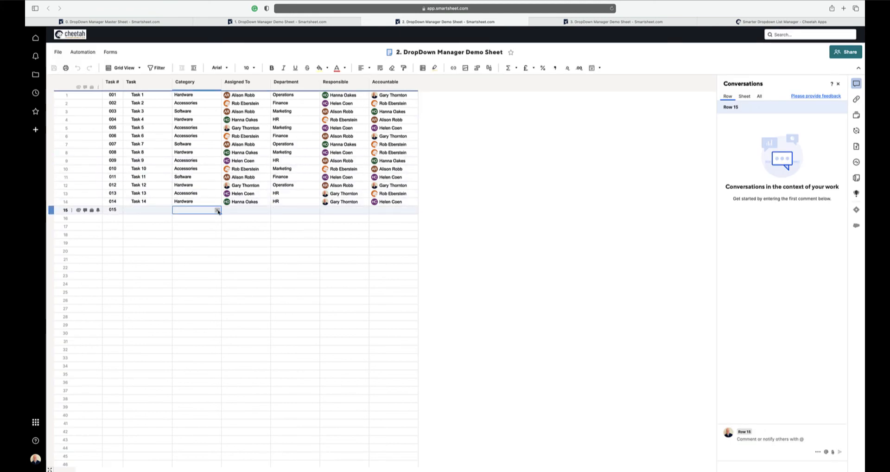
{"action": "left_click", "coordinate": [216, 211]}
{"action": "left_click", "coordinate": [199, 236]}
- In row 15 of demo sheet 2, set Assigned To to the last listed contact and Department to Supply Chain
{"action": "left_click", "coordinate": [242, 211]}
{"action": "left_click", "coordinate": [267, 210]}
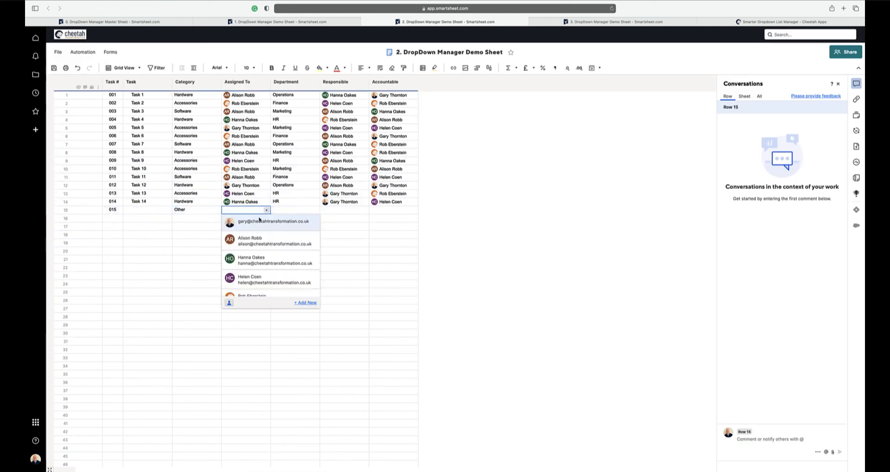
{"action": "scroll", "coordinate": [260, 269], "scroll_direction": "down", "scroll_amount": 2}
{"action": "left_click", "coordinate": [255, 287]}
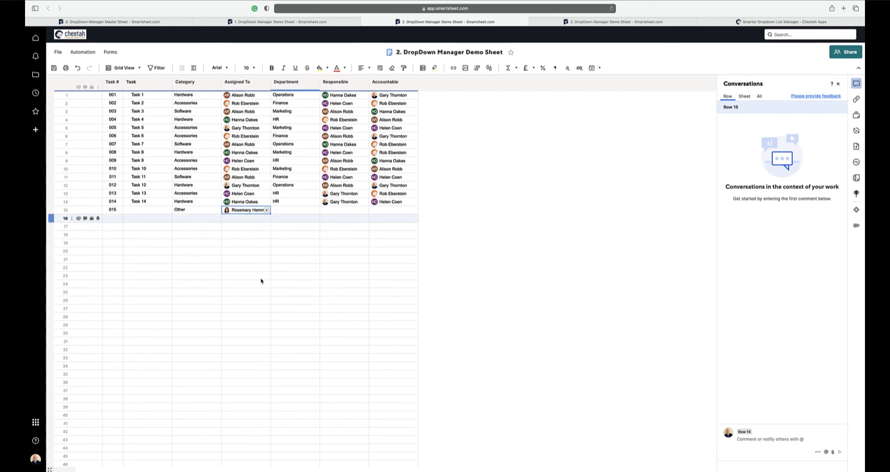
{"action": "left_click", "coordinate": [295, 210]}
{"action": "left_click", "coordinate": [296, 240]}
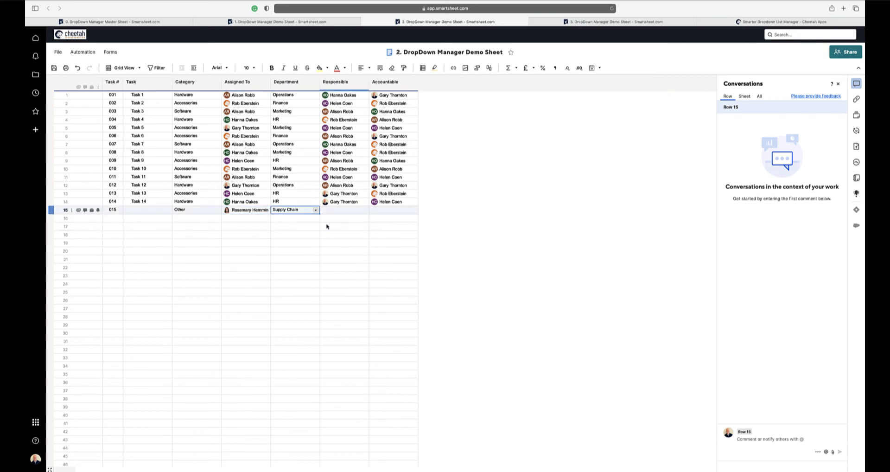
- Fill both Responsible and Accountable in row 15 of demo sheet 2 with the same contact used for Assigned To
{"action": "left_click", "coordinate": [334, 210]}
{"action": "left_click", "coordinate": [346, 287]}
{"action": "left_click", "coordinate": [407, 210]}
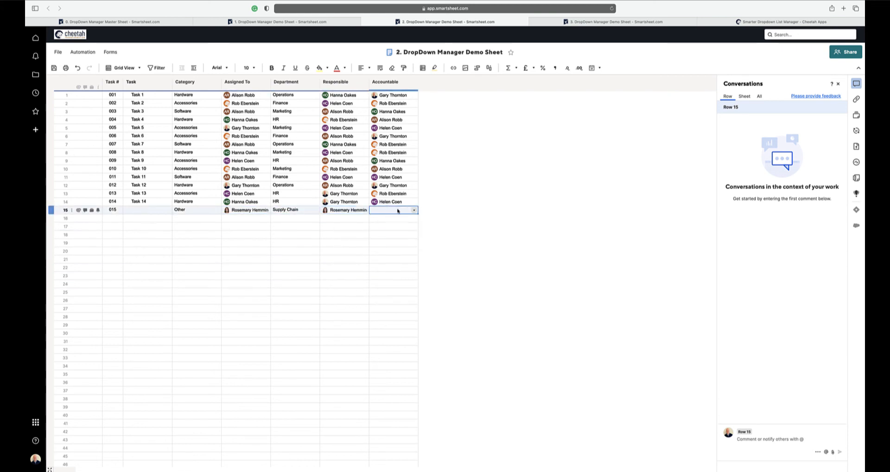
{"action": "left_click", "coordinate": [413, 210]}
{"action": "left_click", "coordinate": [392, 287]}
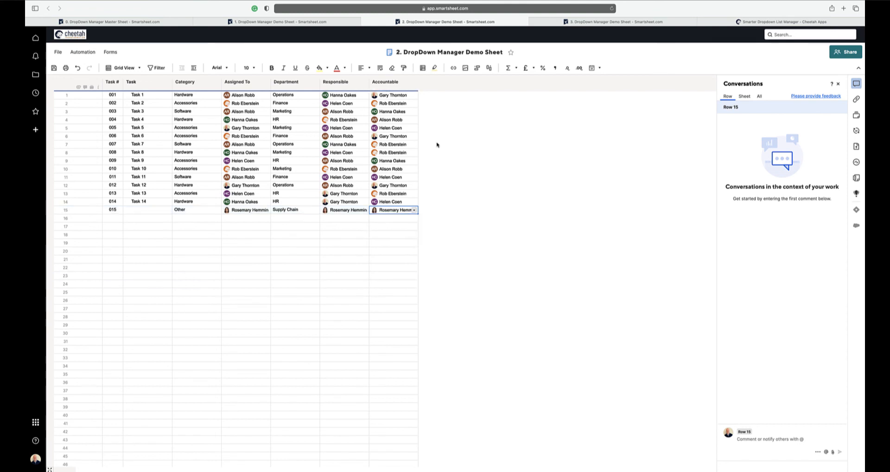
- Switch to DropDown Manager Demo Sheet 3 and set the Category of row 15 to Other
{"action": "left_click", "coordinate": [547, 22]}
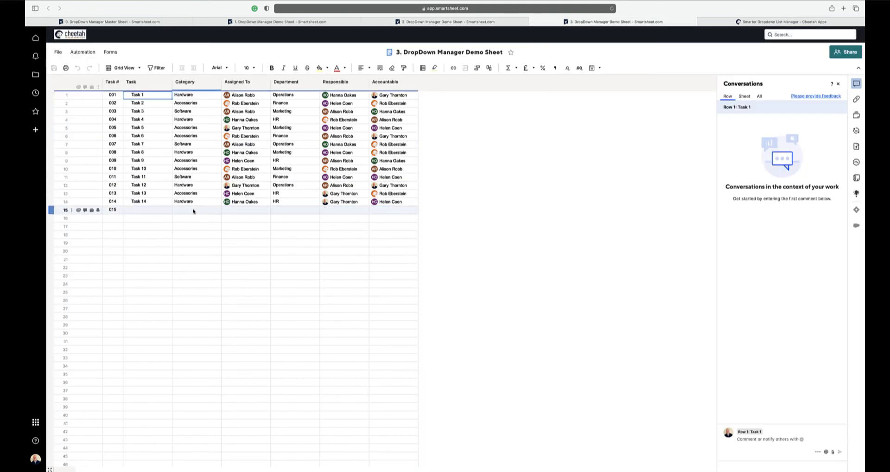
{"action": "left_click", "coordinate": [217, 210]}
{"action": "left_click", "coordinate": [217, 210]}
{"action": "left_click", "coordinate": [190, 235]}
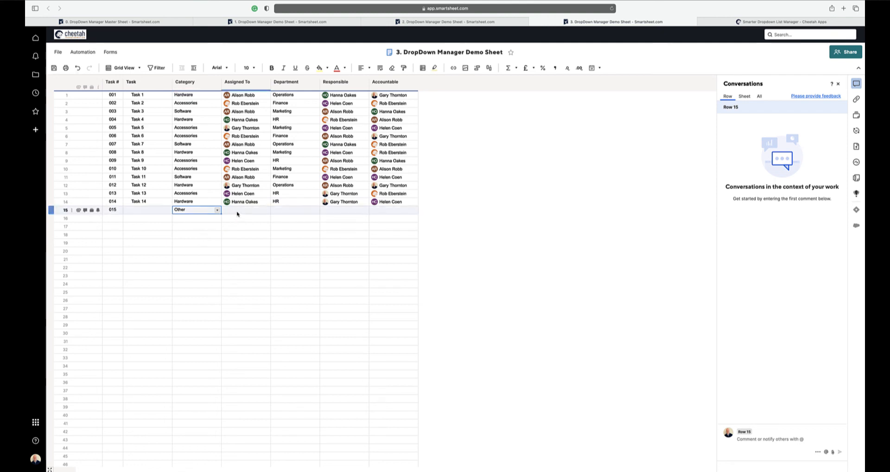
- In row 15 of demo sheet 3, set Assigned To to the last listed contact and Department to Supply Chain
{"action": "left_click", "coordinate": [250, 211]}
{"action": "left_click", "coordinate": [267, 210]}
{"action": "scroll", "coordinate": [269, 260], "scroll_direction": "down", "scroll_amount": 2}
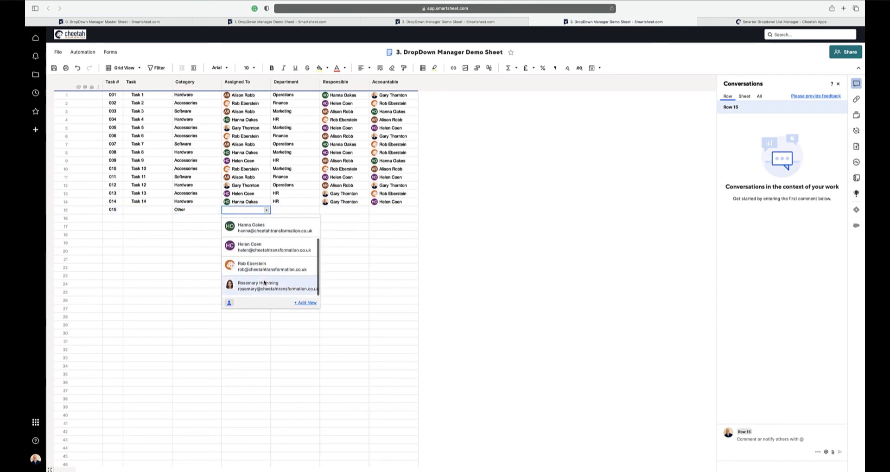
{"action": "left_click", "coordinate": [271, 284]}
{"action": "left_click", "coordinate": [292, 210]}
{"action": "left_click", "coordinate": [315, 210]}
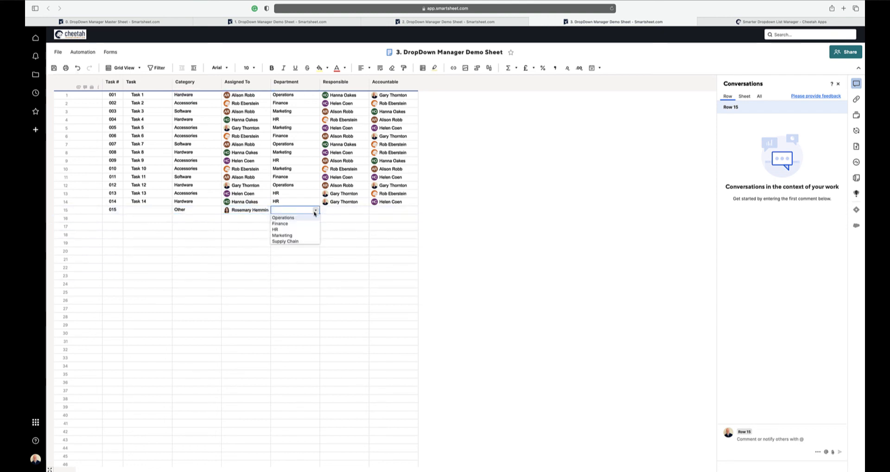
{"action": "left_click", "coordinate": [294, 243]}
- In row 15 of demo sheet 3, set Responsible to the Assigned To contact and choose another contact for Accountable
{"action": "left_click", "coordinate": [341, 210]}
{"action": "left_click", "coordinate": [365, 210]}
{"action": "scroll", "coordinate": [362, 269], "scroll_direction": "down", "scroll_amount": 2}
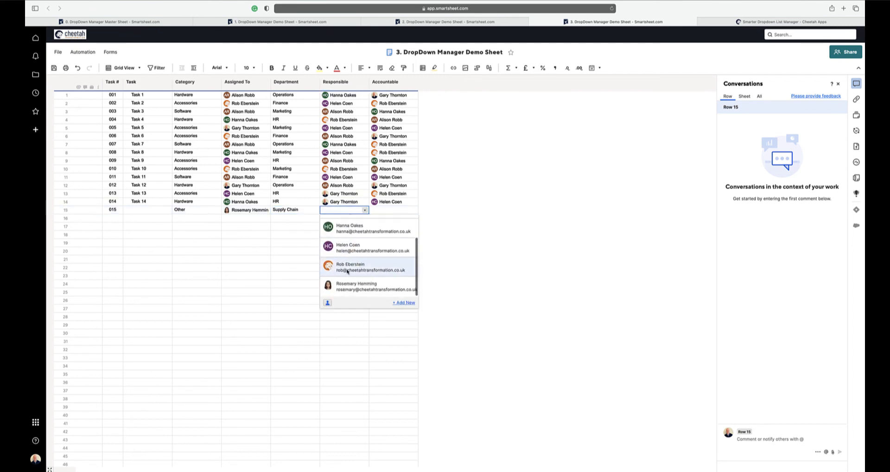
{"action": "left_click", "coordinate": [352, 288]}
{"action": "left_click", "coordinate": [392, 210]}
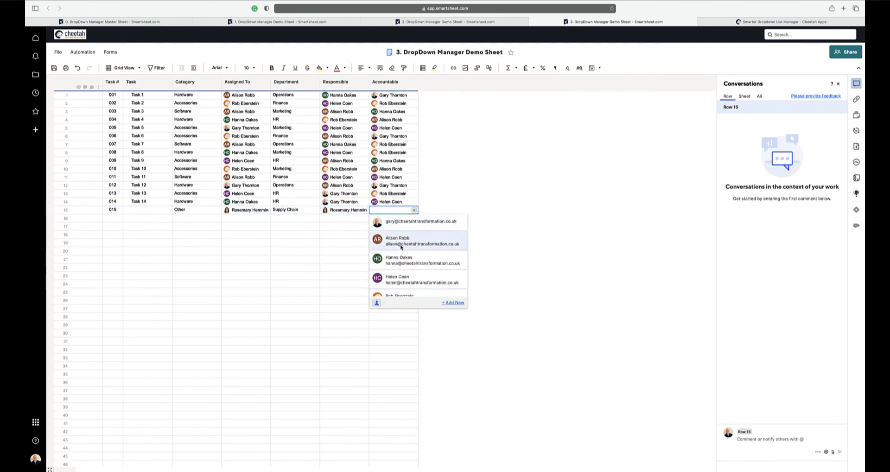
{"action": "left_click", "coordinate": [414, 211]}
{"action": "scroll", "coordinate": [400, 273], "scroll_direction": "down", "scroll_amount": 2}
{"action": "left_click", "coordinate": [400, 285]}
- Save DropDown Manager Demo Sheet 3 with the completed row 15 entries
{"action": "left_click", "coordinate": [397, 242]}
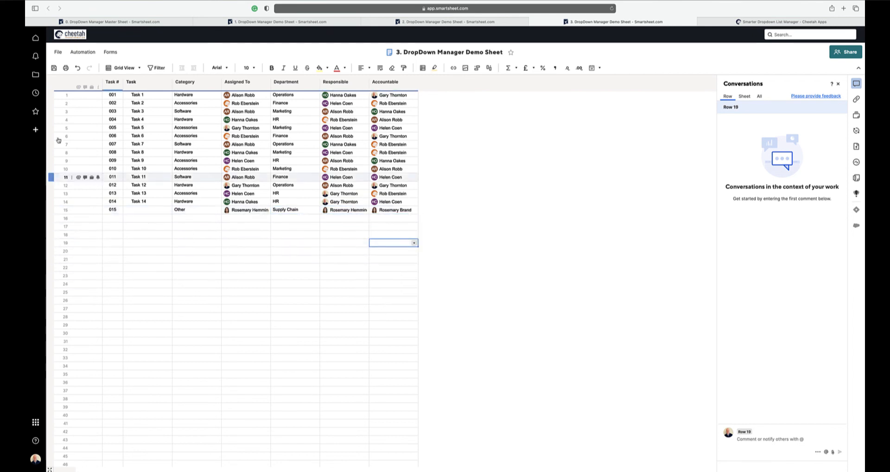
{"action": "left_click", "coordinate": [54, 68]}
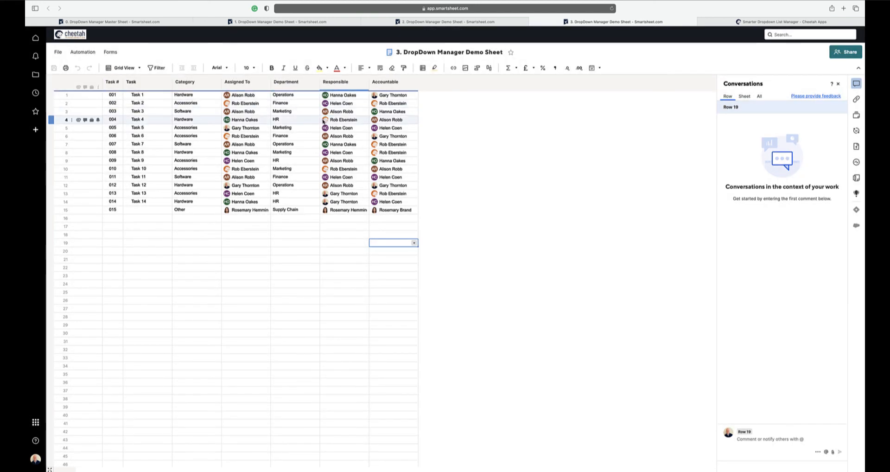
{"action": "mouse_move", "coordinate": [324, 122]}
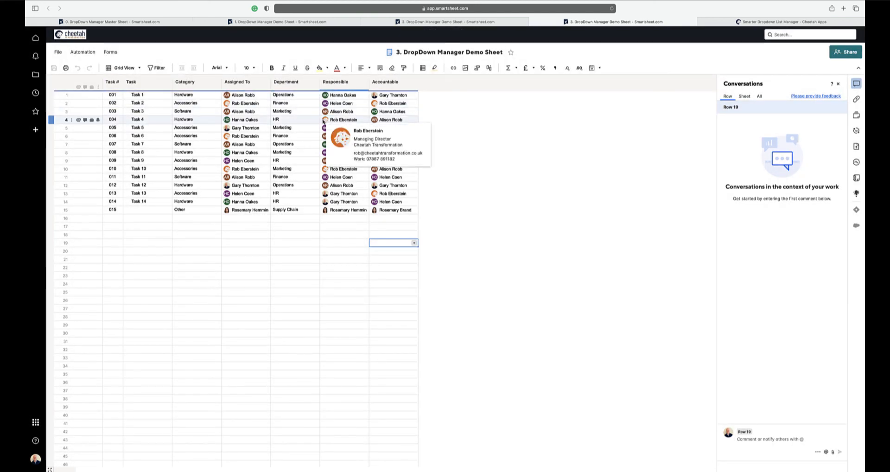